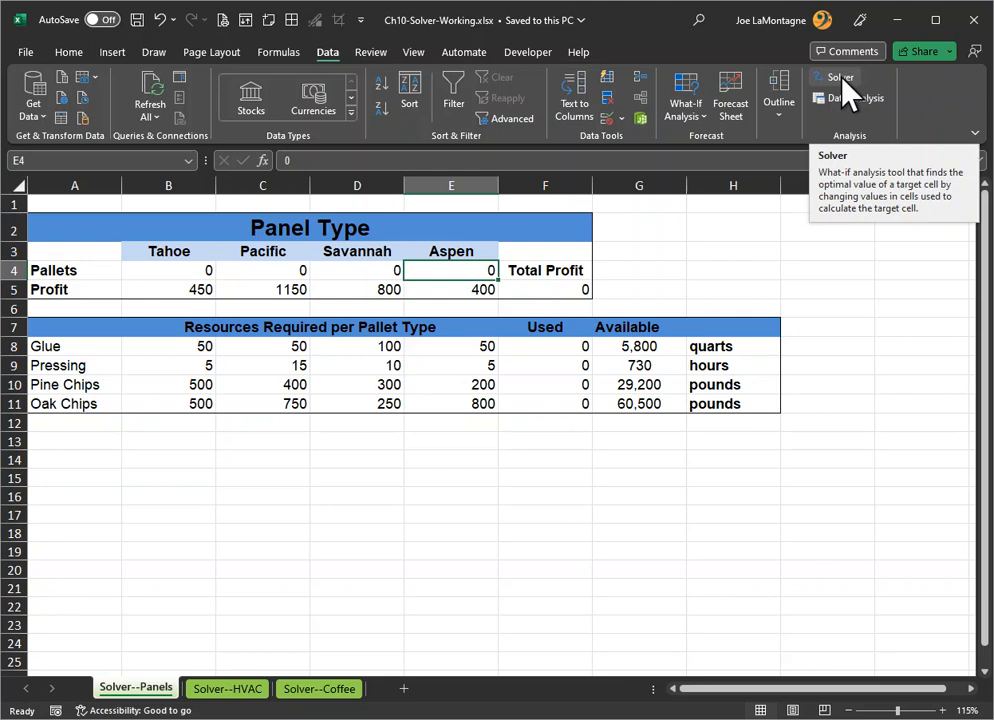
- Make sure the Solver Add-in is enabled in the Excel add-ins list and confirm the selection
click(18, 56)
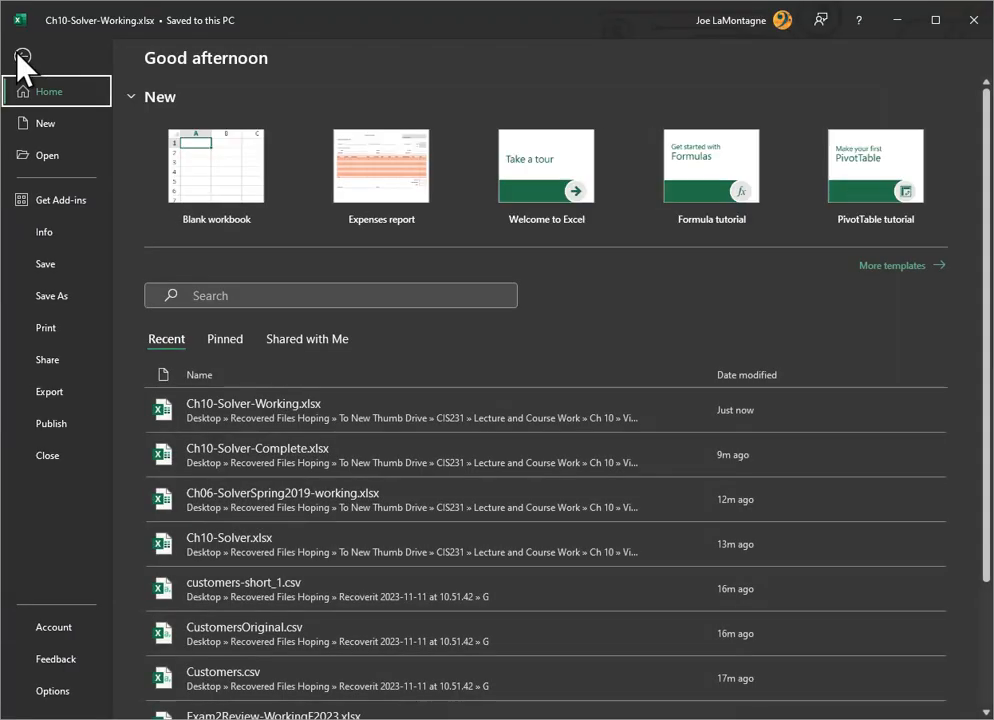
click(52, 692)
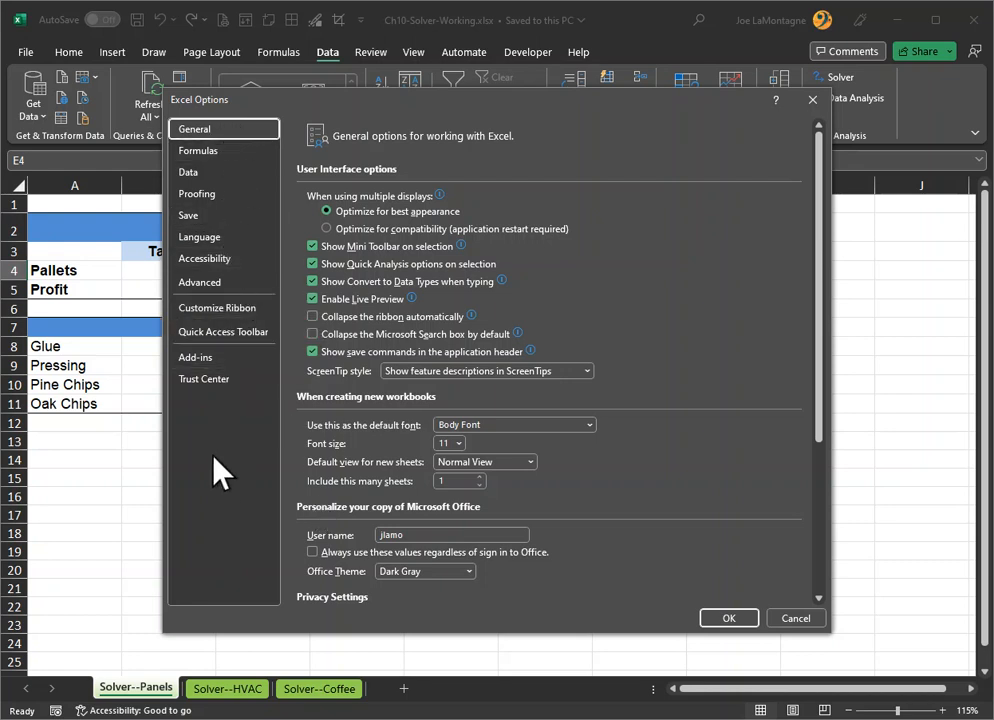
click(202, 362)
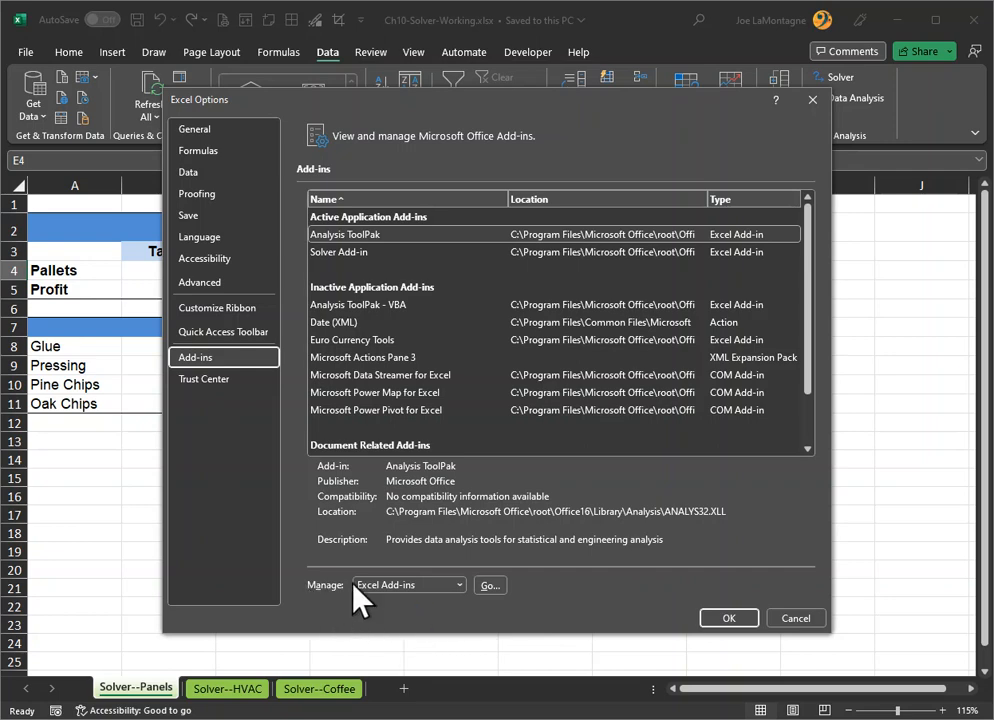
click(489, 586)
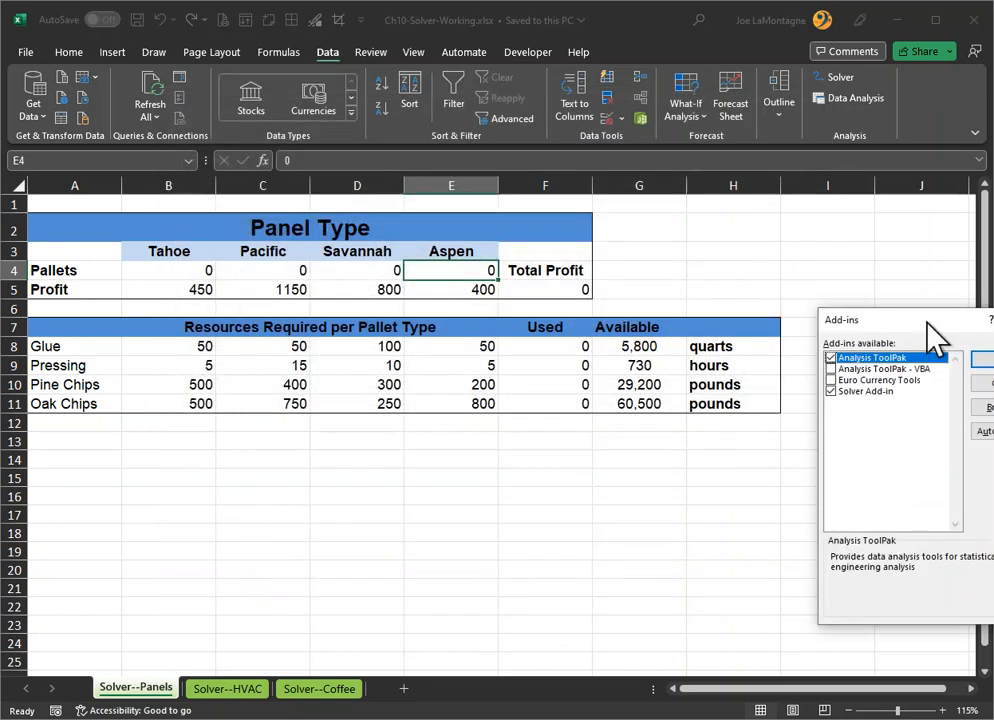
drag(933, 319, 774, 285)
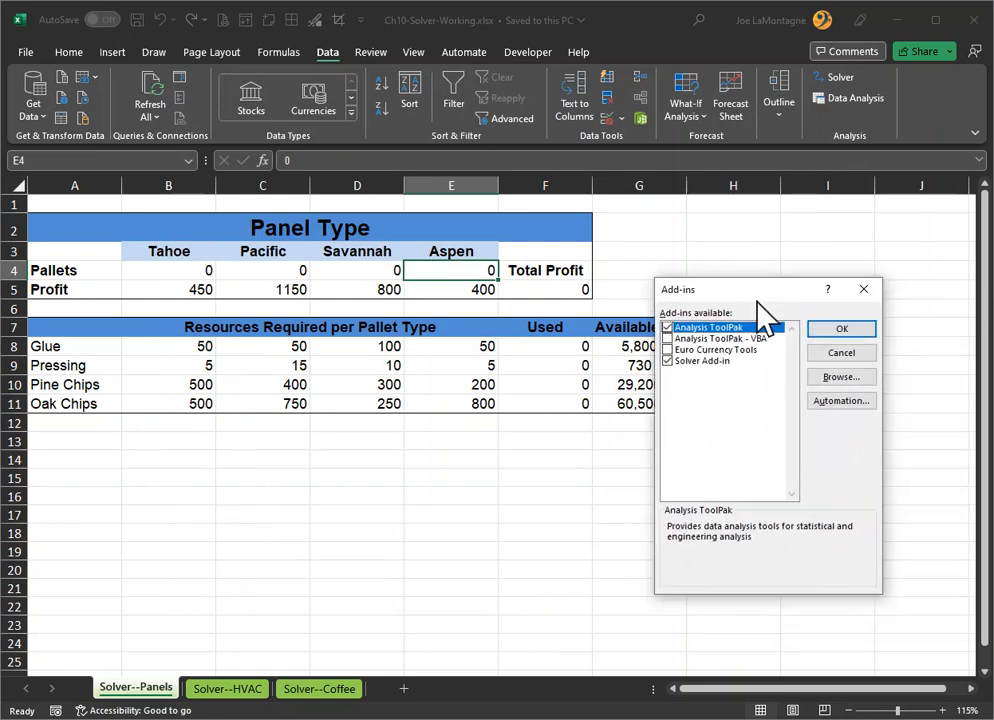
click(667, 361)
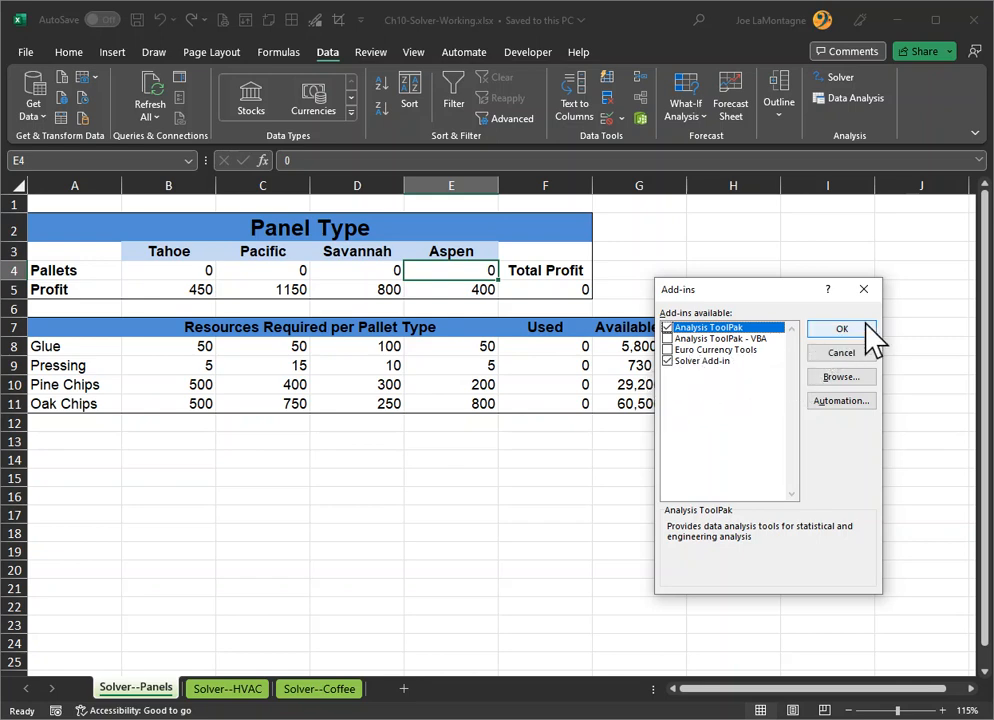
click(815, 331)
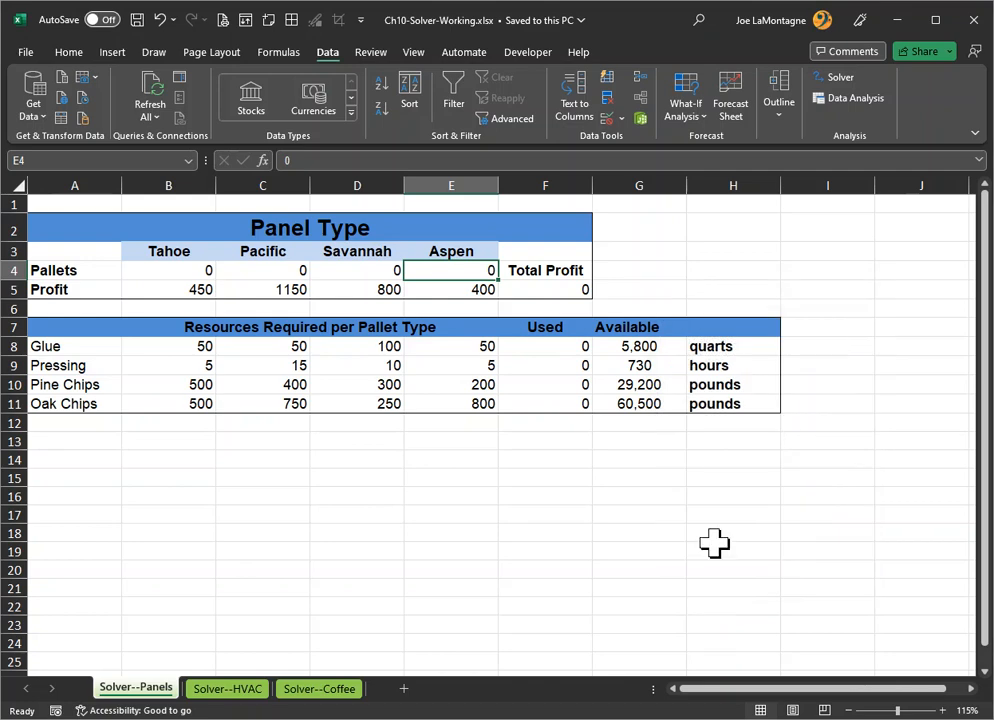
- Start Solver and set the Total Profit cell F5 as the objective to maximize
click(385, 718)
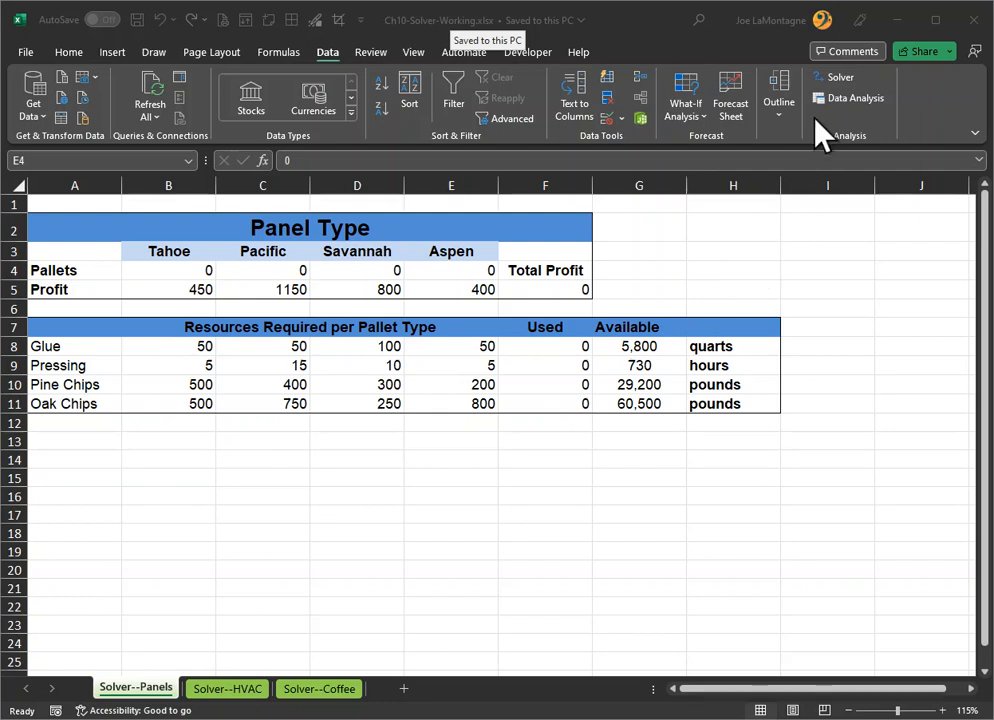
click(837, 75)
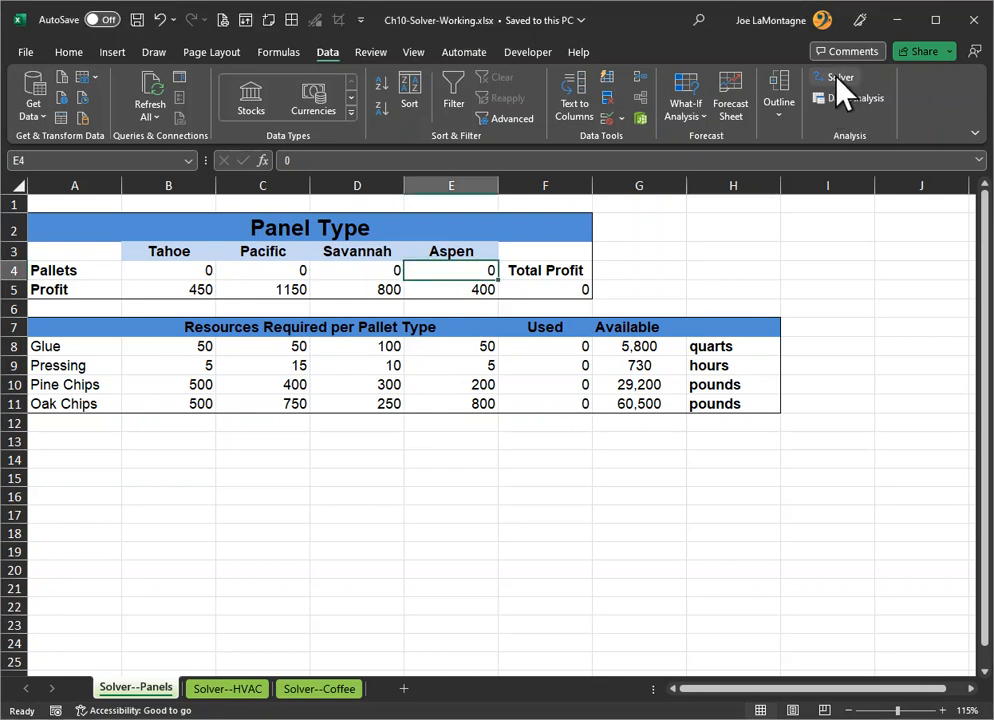
click(840, 80)
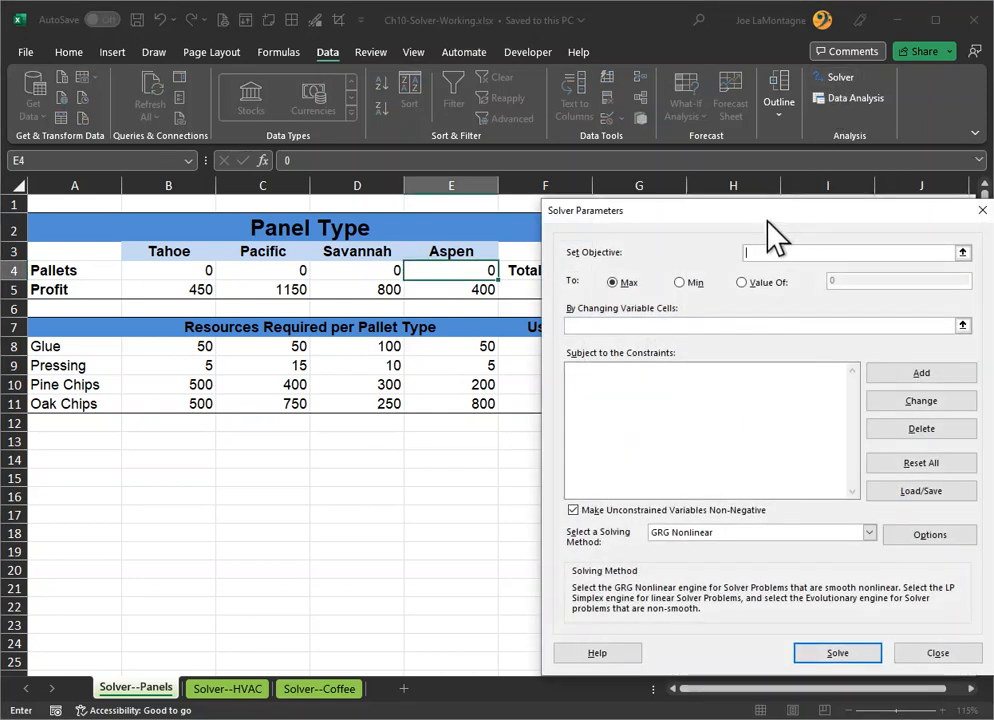
drag(767, 217, 703, 169)
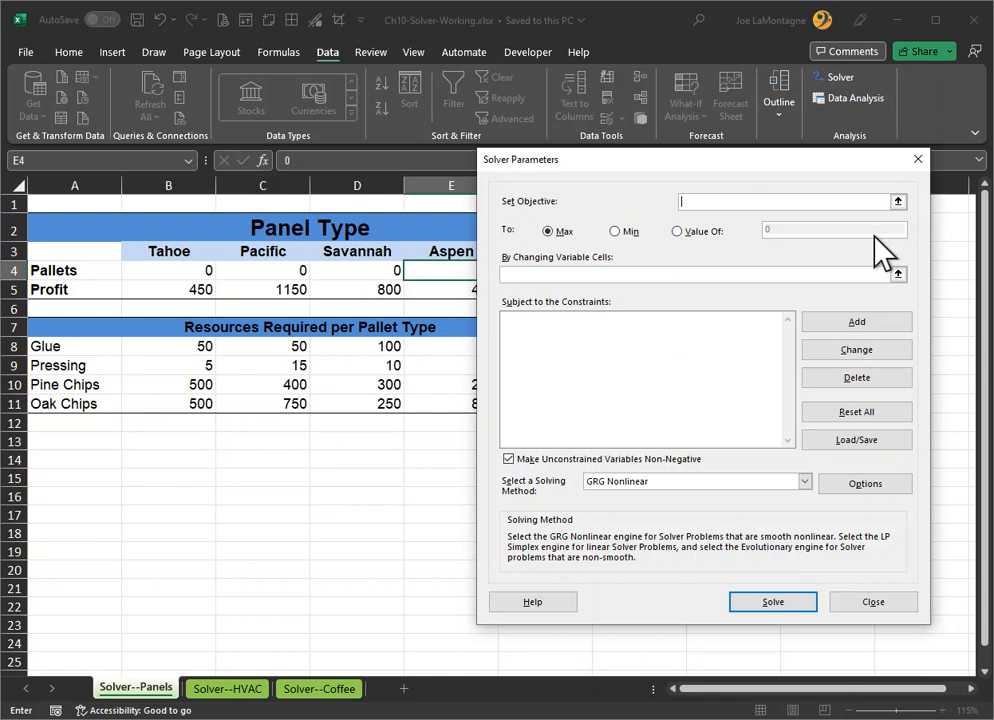
drag(727, 164, 637, 324)
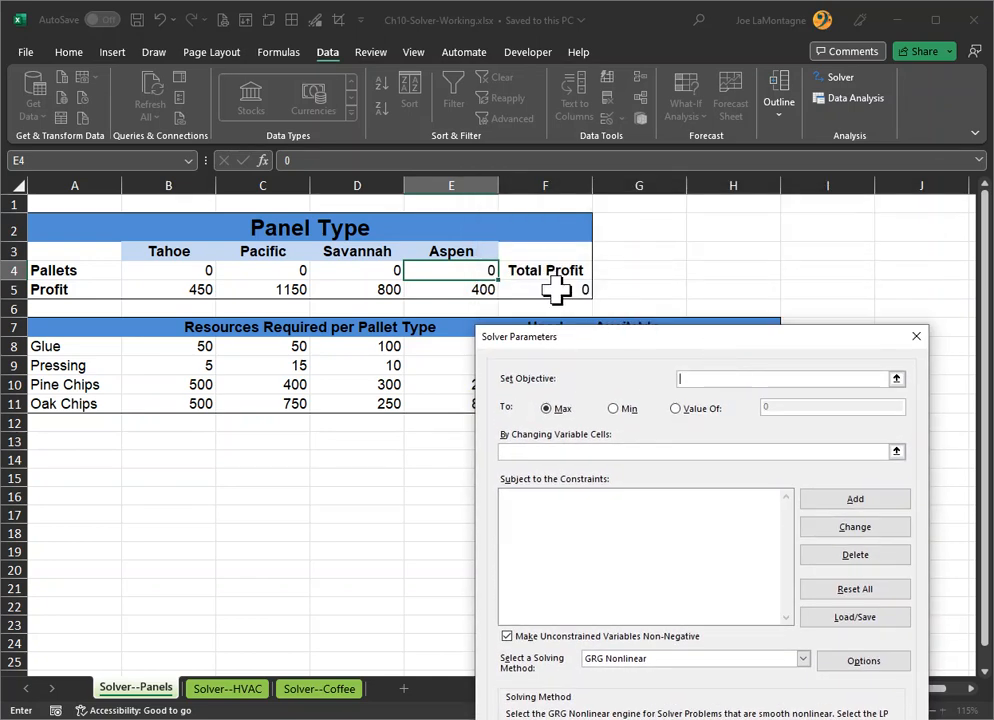
click(556, 289)
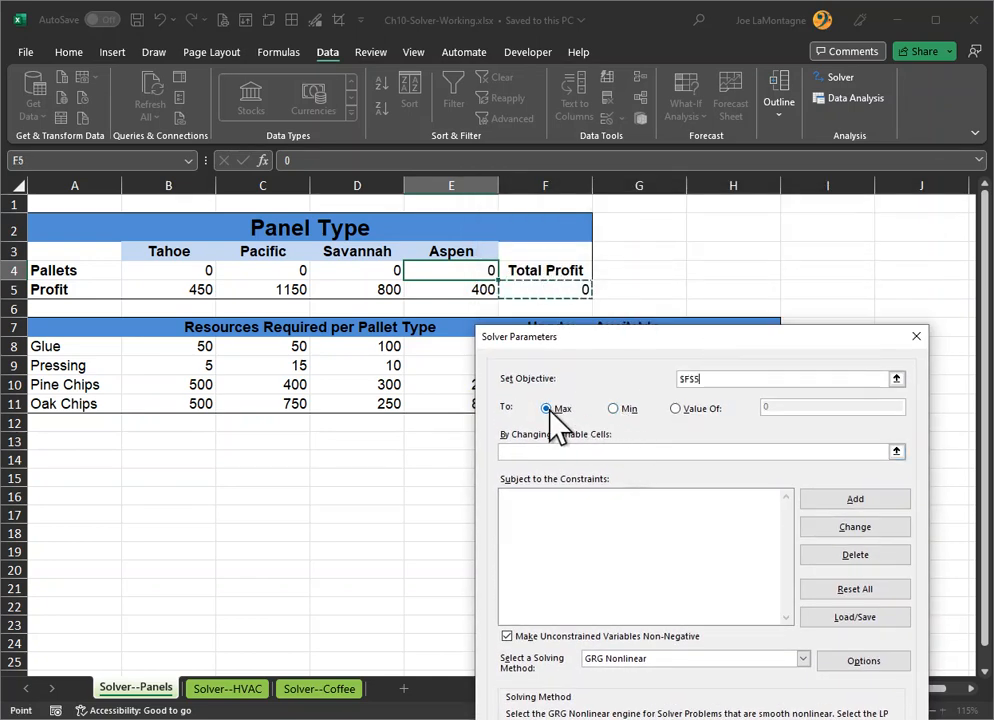
- Specify the pallet quantities in B4:E4 as the Solver's changing variable cells
drag(694, 340, 734, 162)
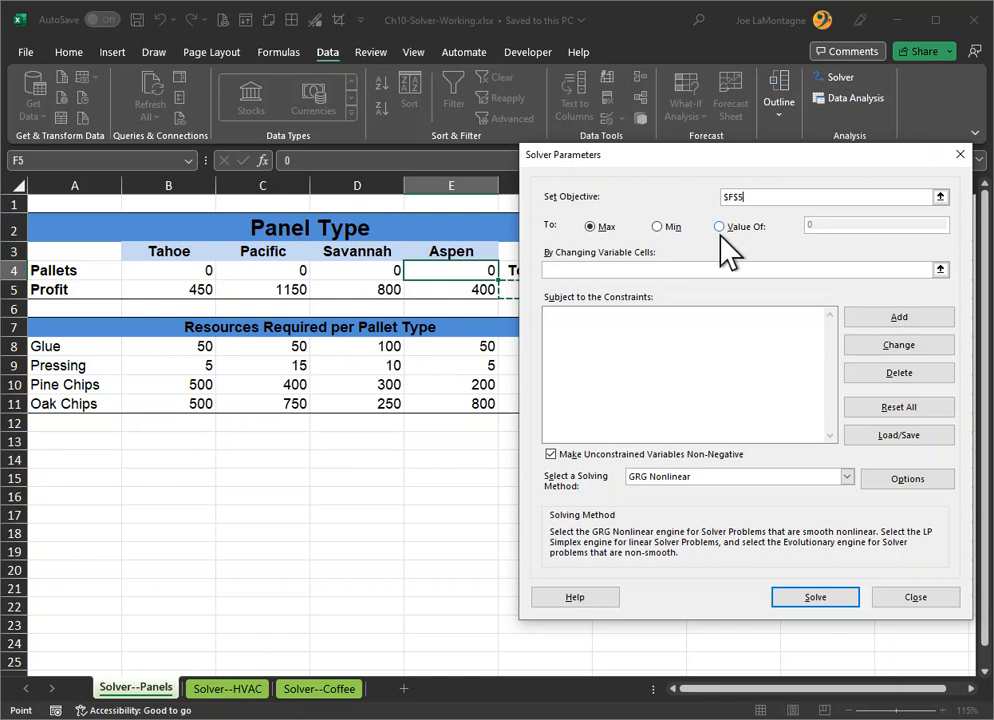
click(613, 268)
click(165, 268)
drag(165, 268, 455, 270)
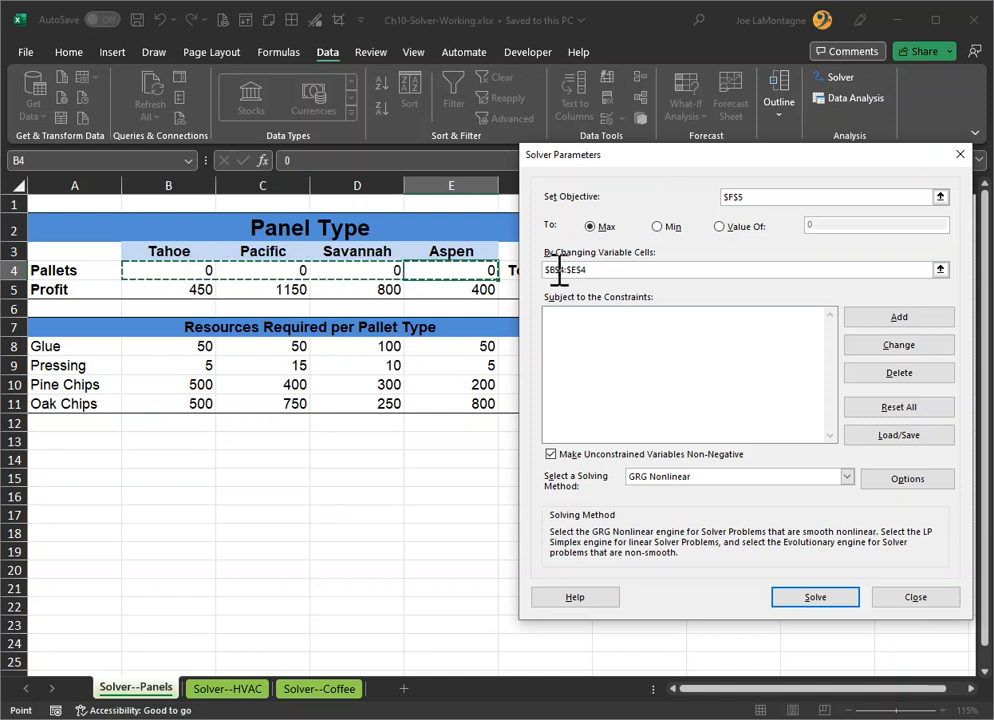
drag(588, 270, 515, 268)
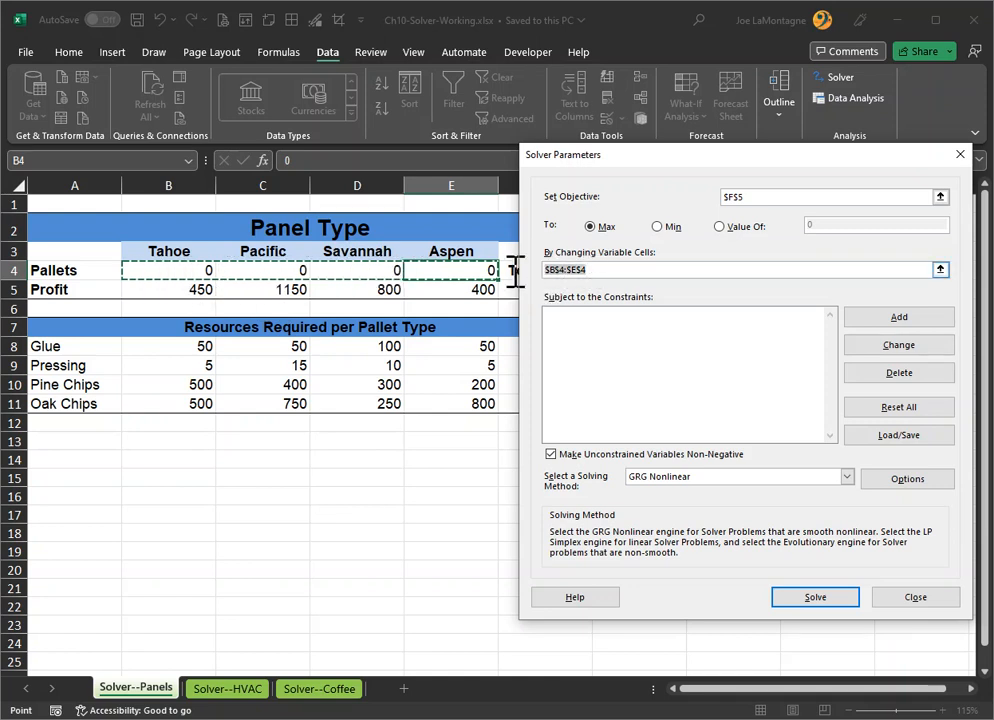
text(b4)
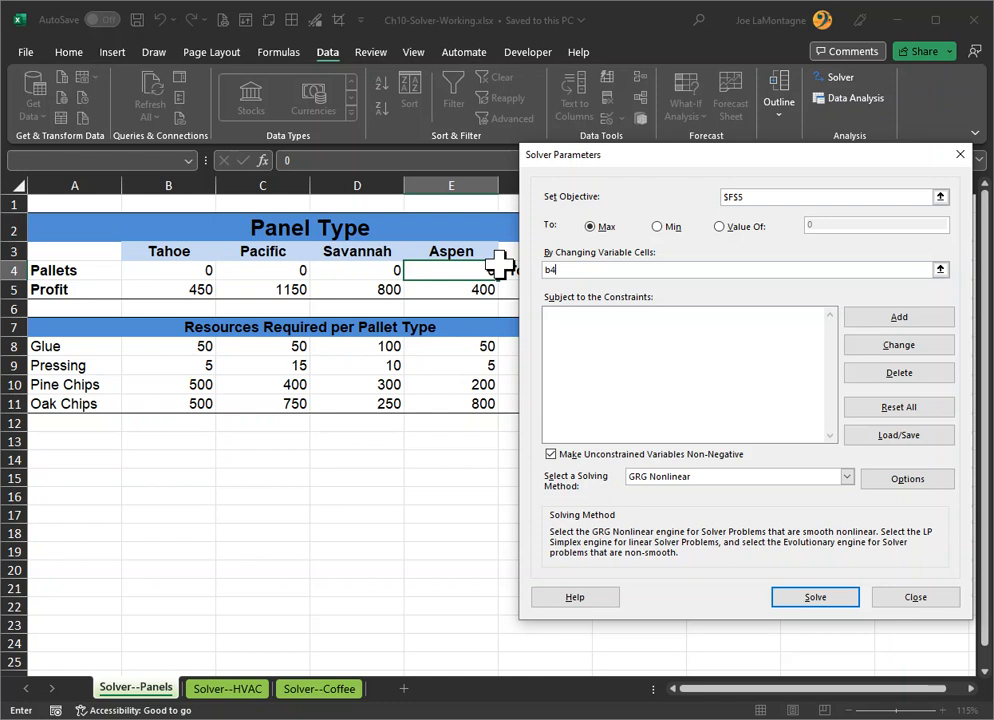
text(:e4)
- Add a Solver constraint requiring the pallet quantities B4:E4 to be >= 20
click(899, 320)
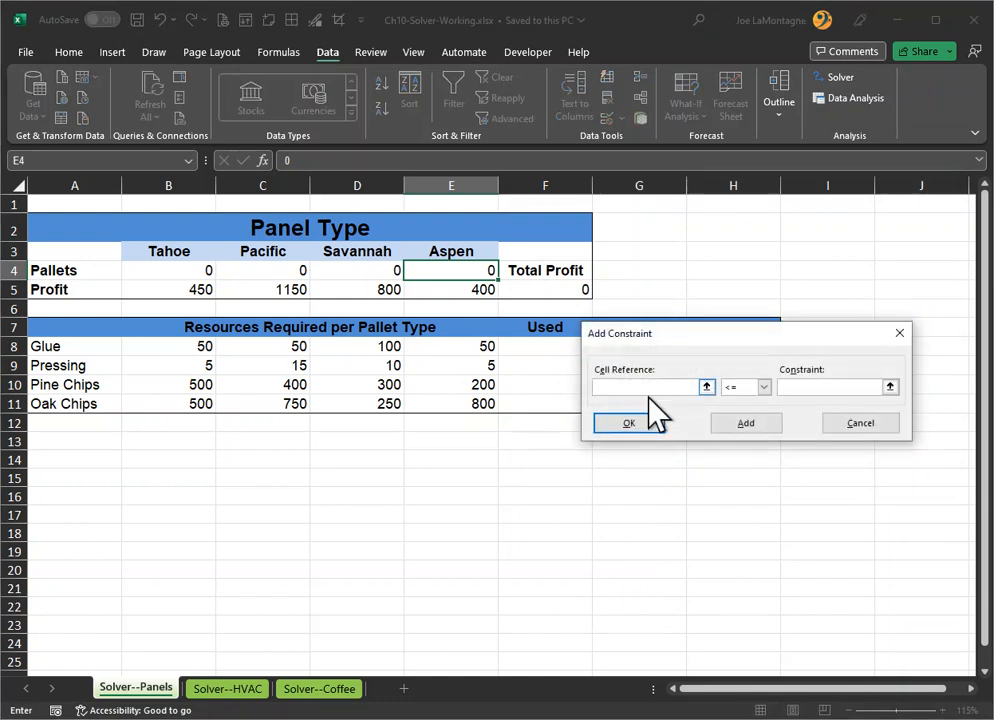
click(633, 388)
drag(187, 279, 437, 279)
click(765, 389)
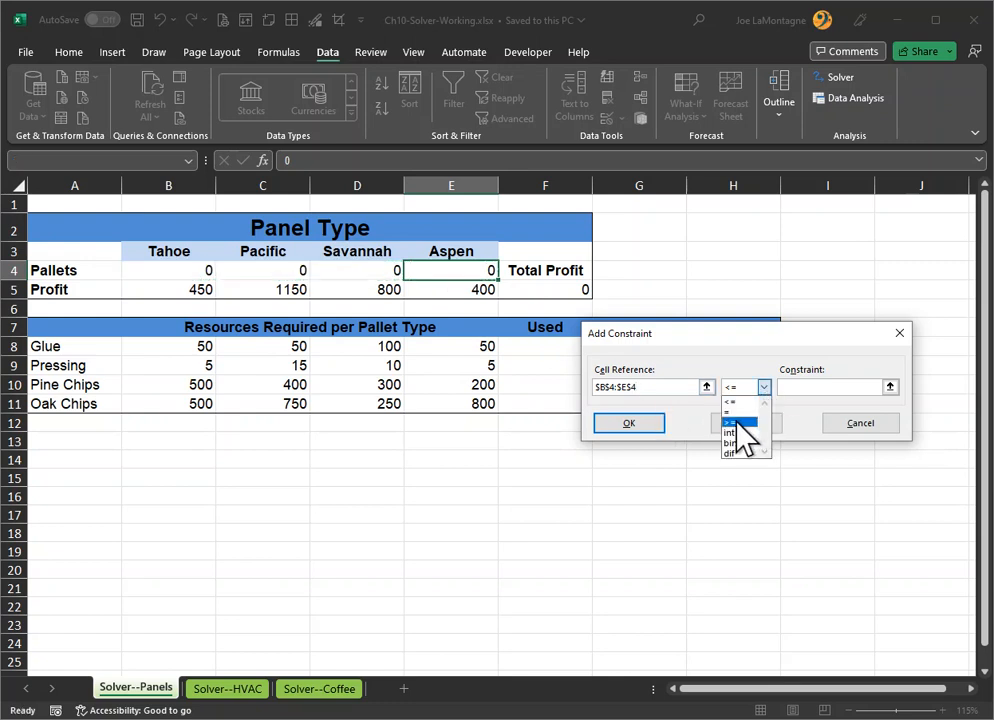
click(737, 422)
click(814, 388)
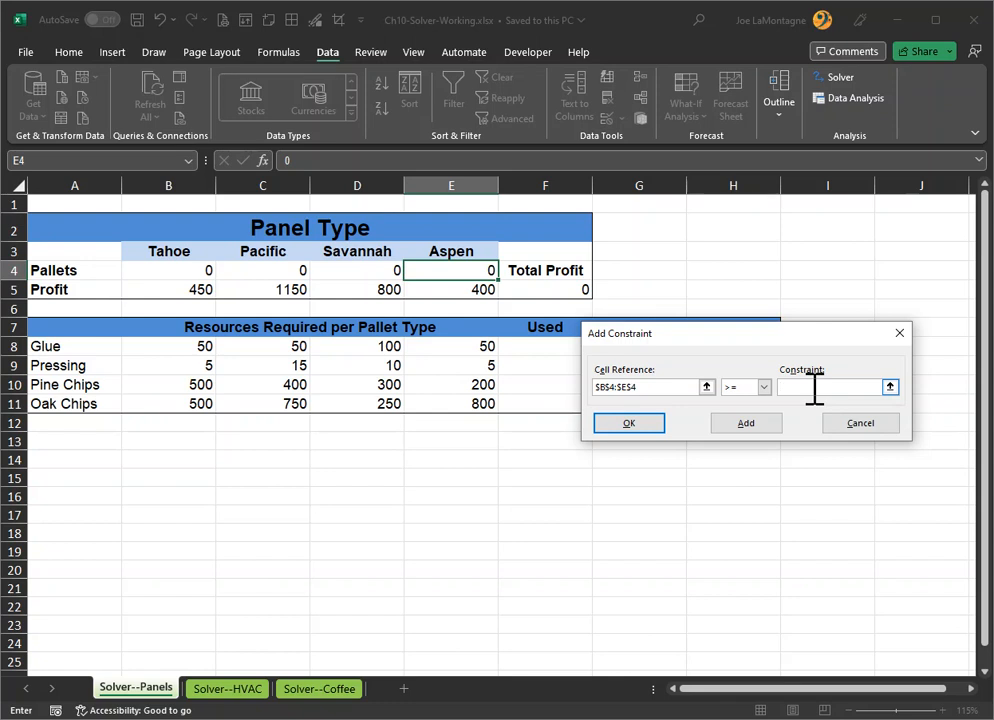
text(20)
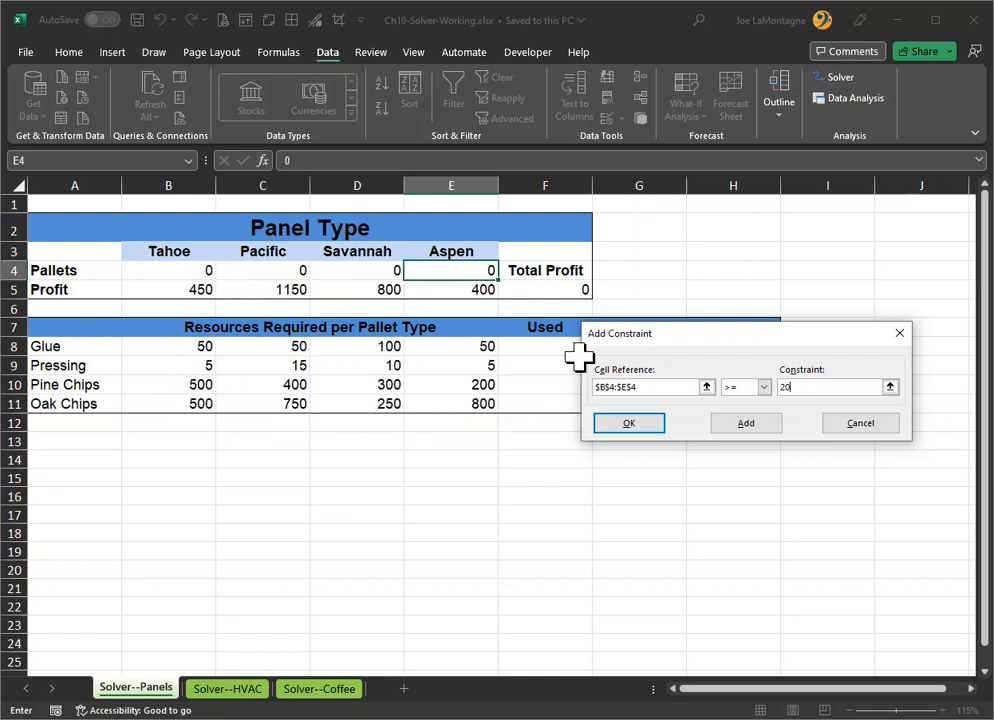
drag(657, 328, 637, 440)
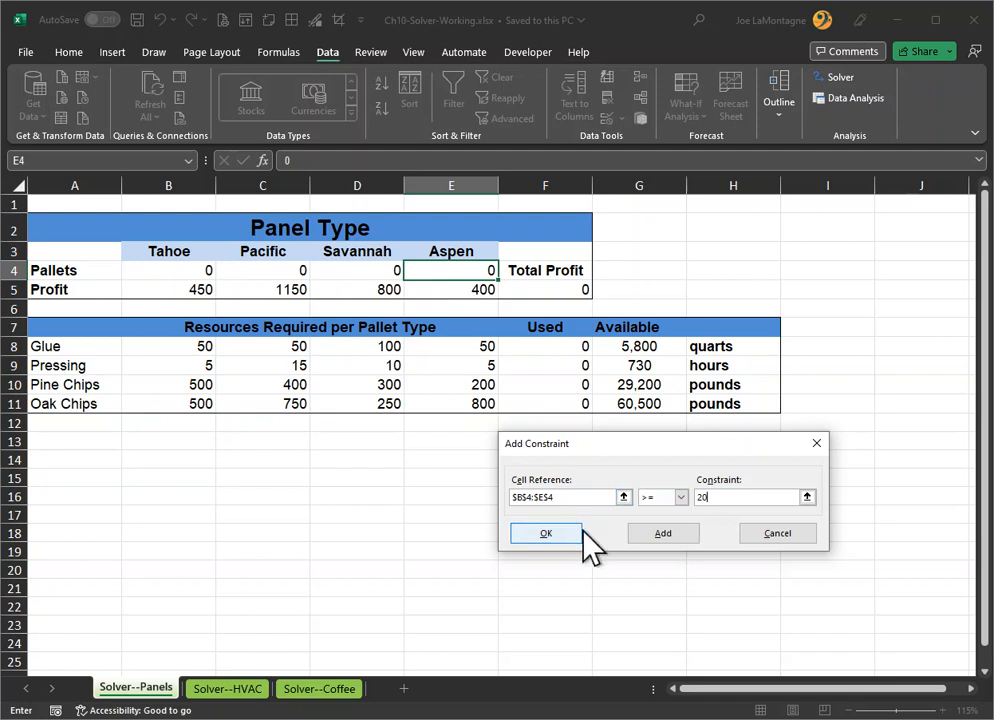
click(664, 534)
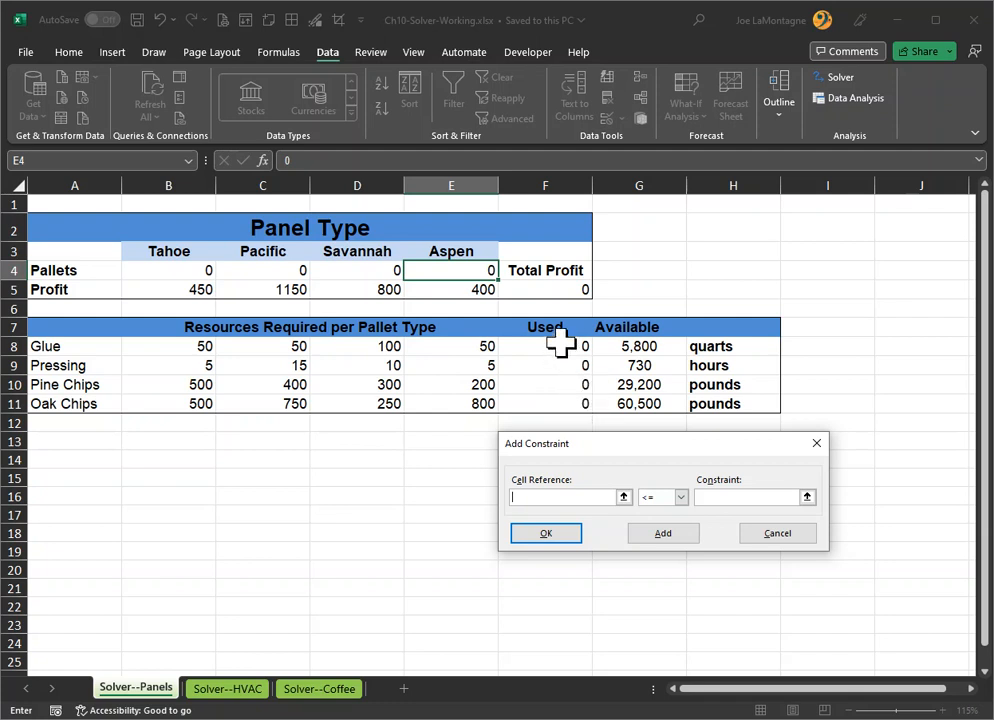
drag(560, 343, 565, 402)
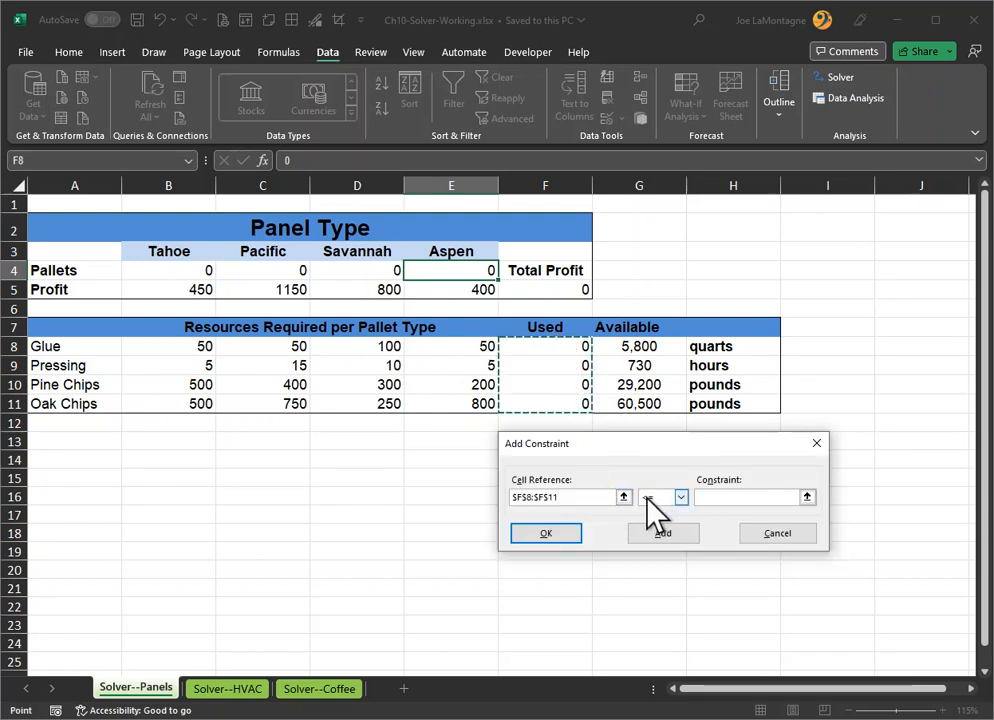
click(637, 346)
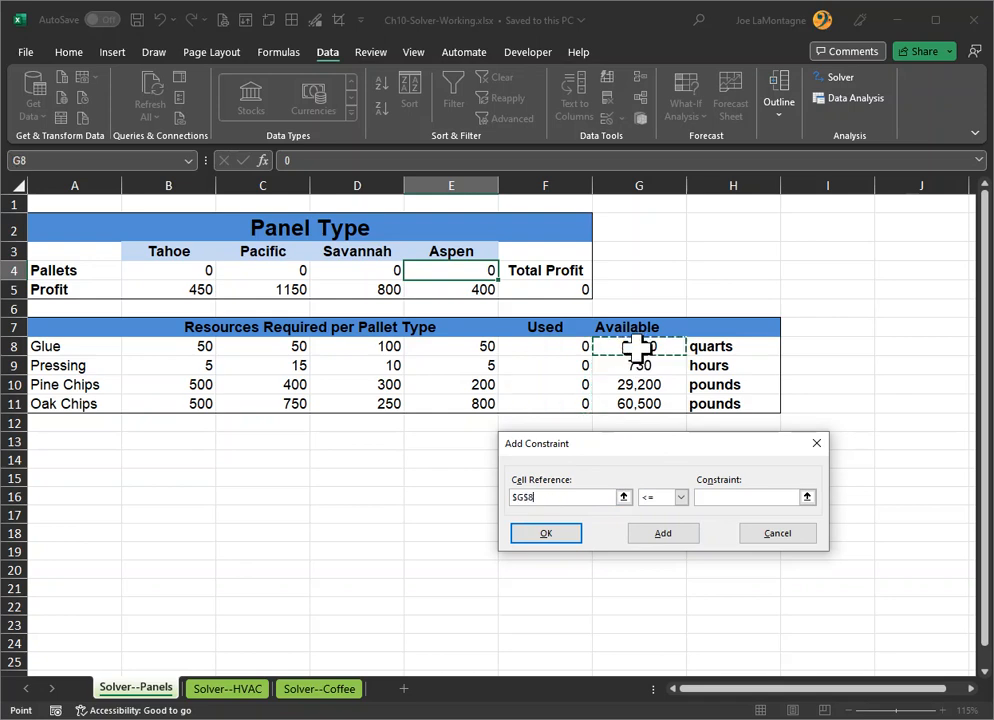
drag(637, 347, 651, 401)
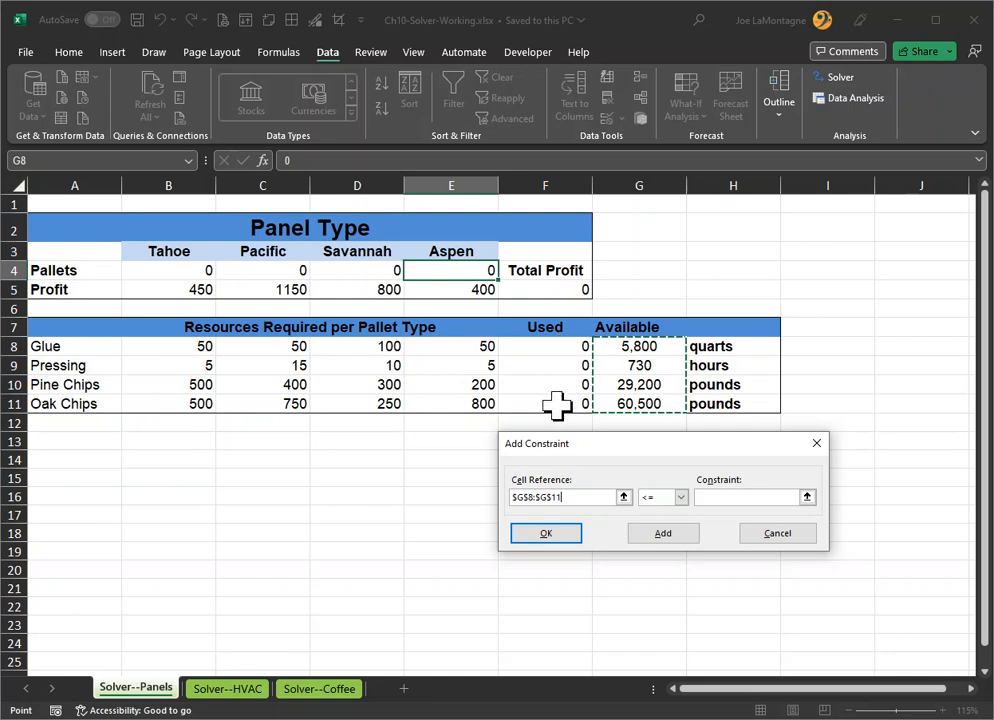
click(665, 535)
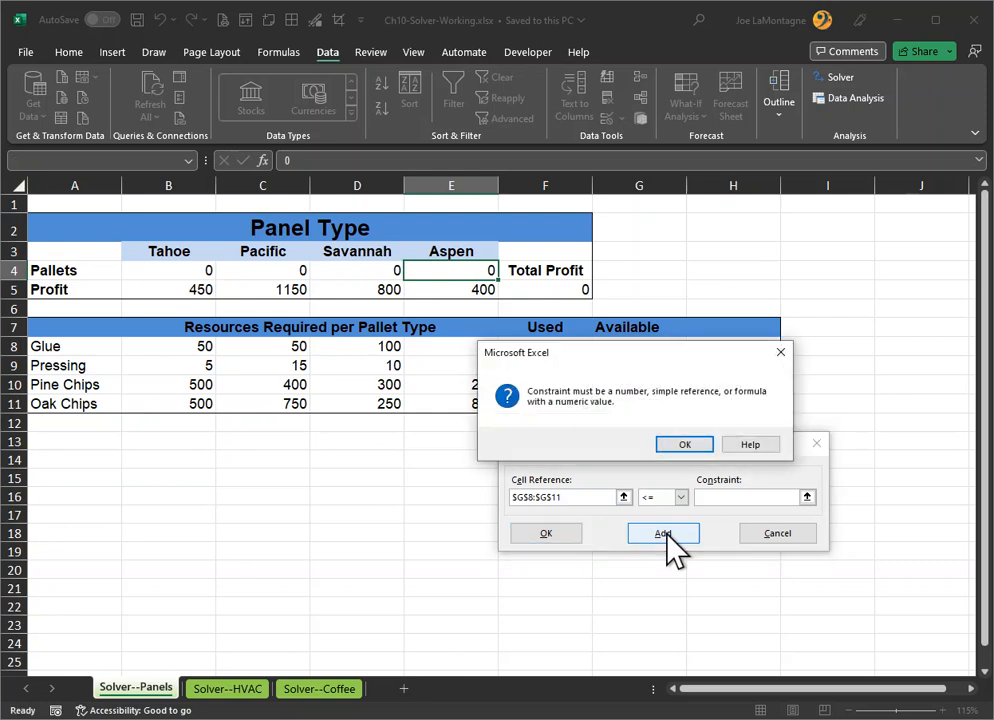
click(691, 443)
- Add a constraint requiring the used resources F8:F11 to be <= the available amounts G8:G11
click(724, 497)
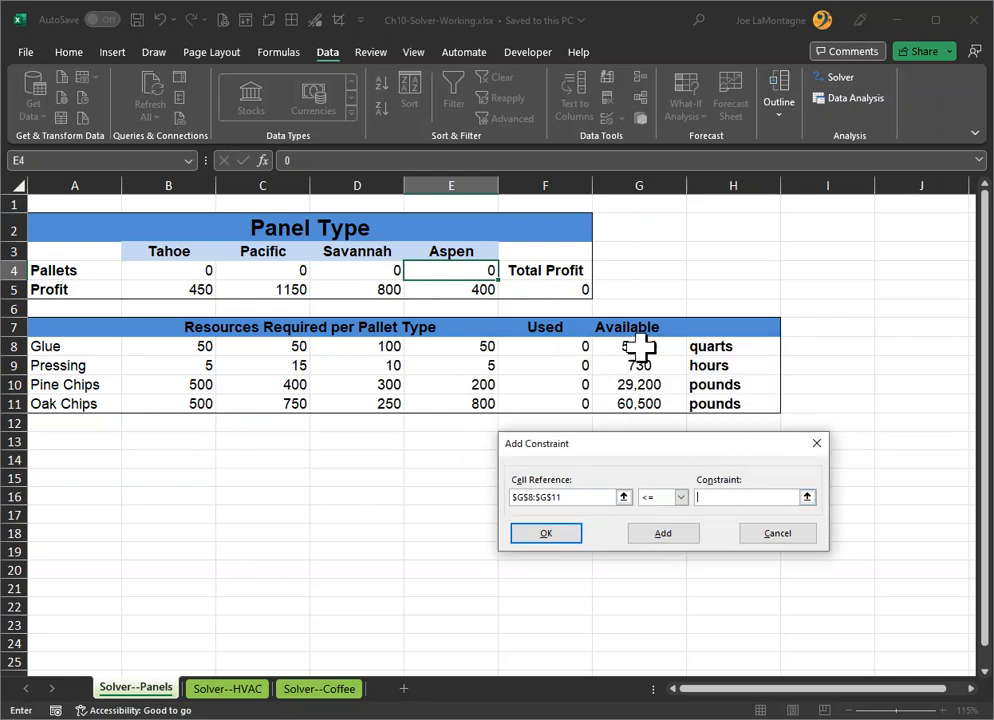
drag(640, 346, 652, 404)
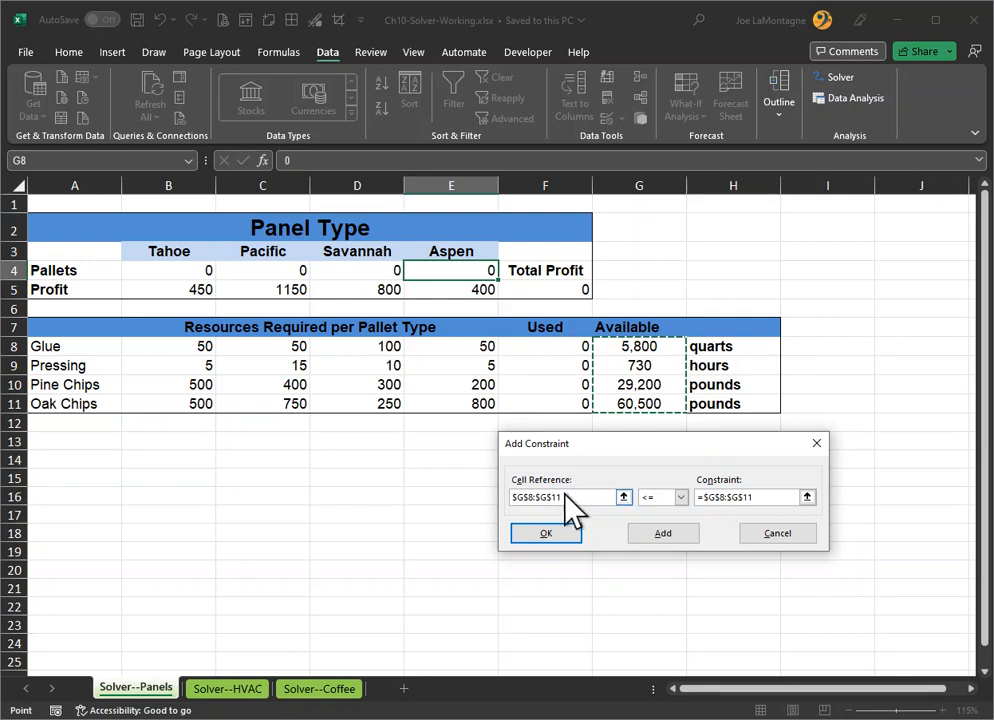
drag(551, 341, 551, 401)
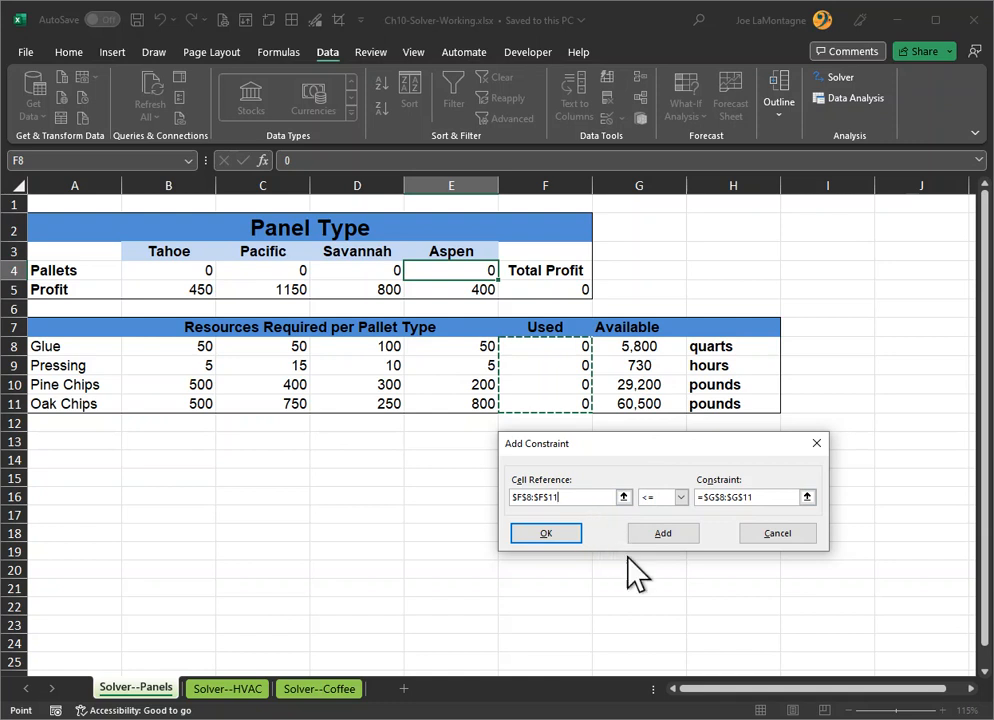
click(668, 533)
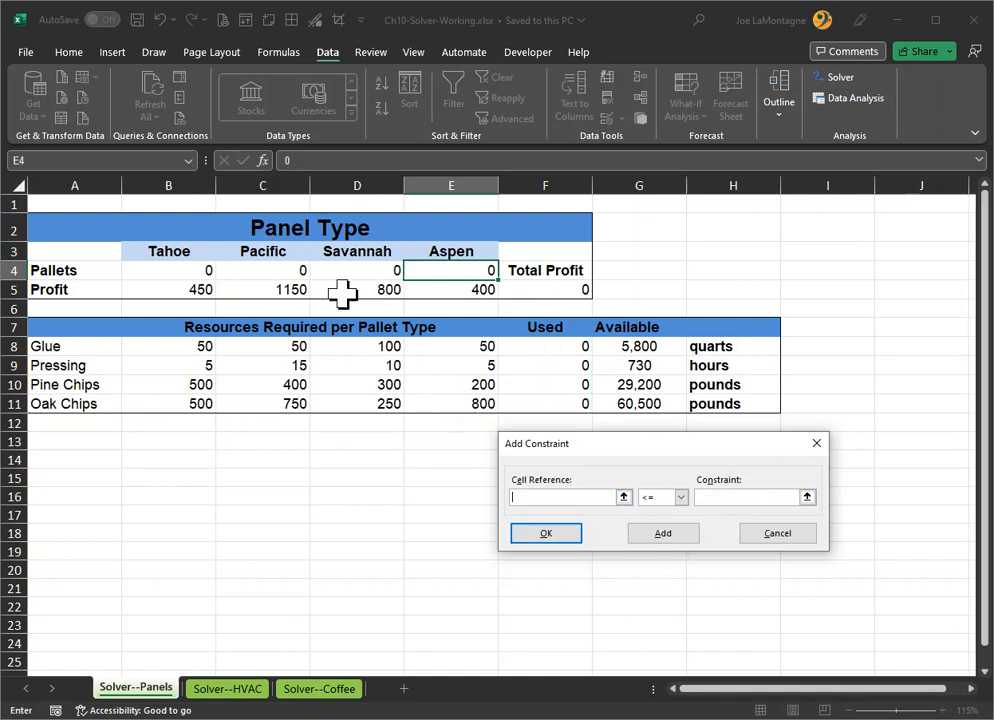
- Add an integer constraint on the pallet quantities B4:E4 and return to the Solver parameters
drag(176, 265, 453, 279)
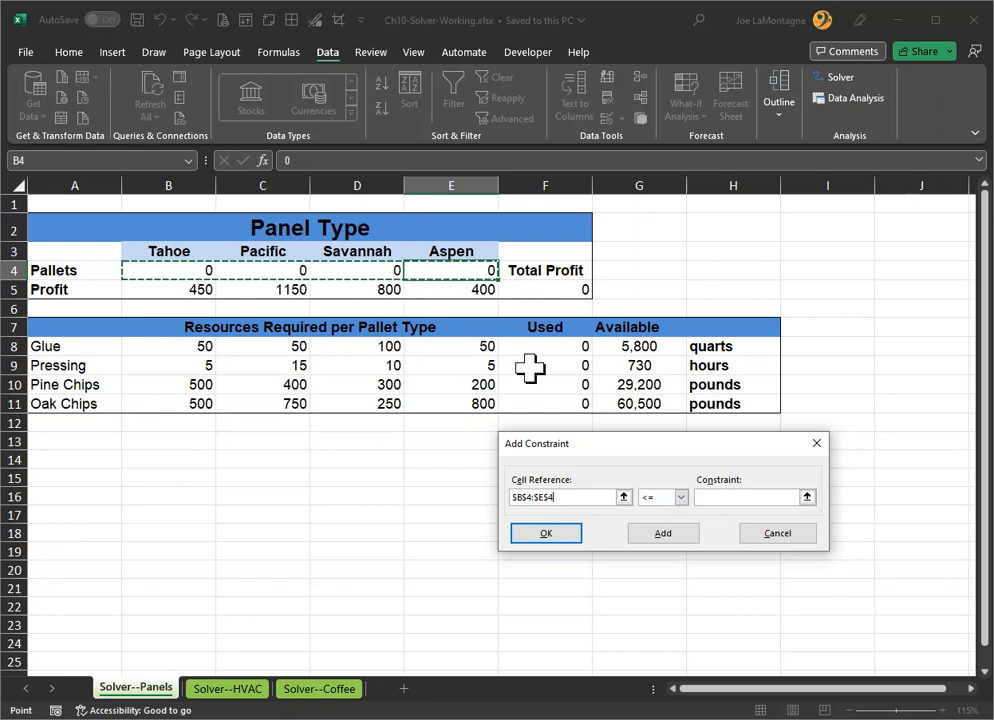
click(685, 498)
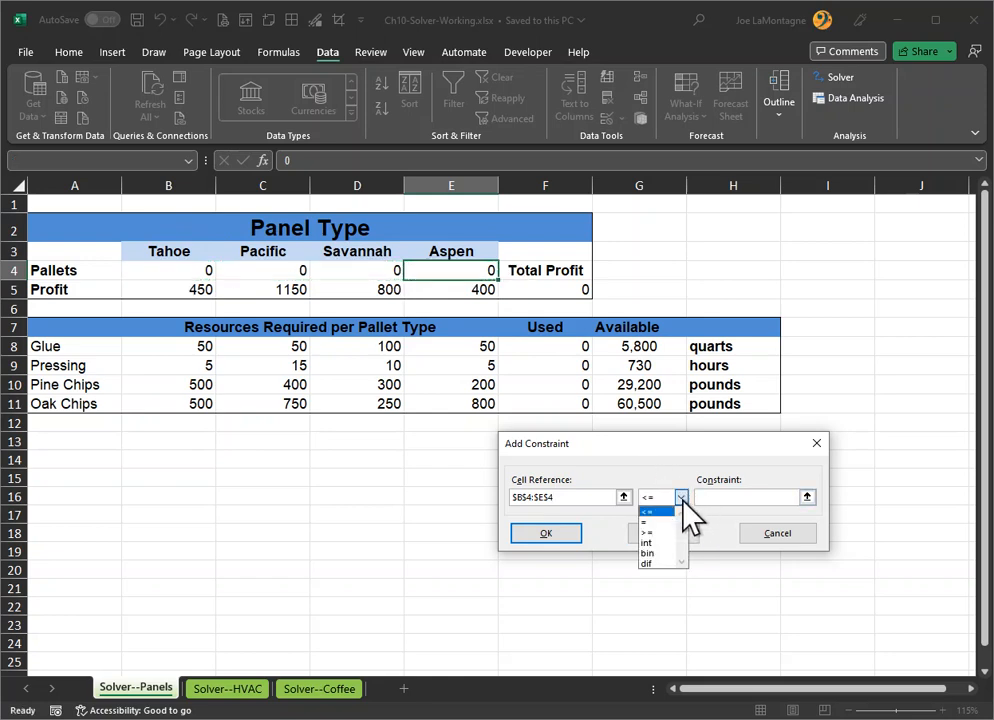
click(655, 544)
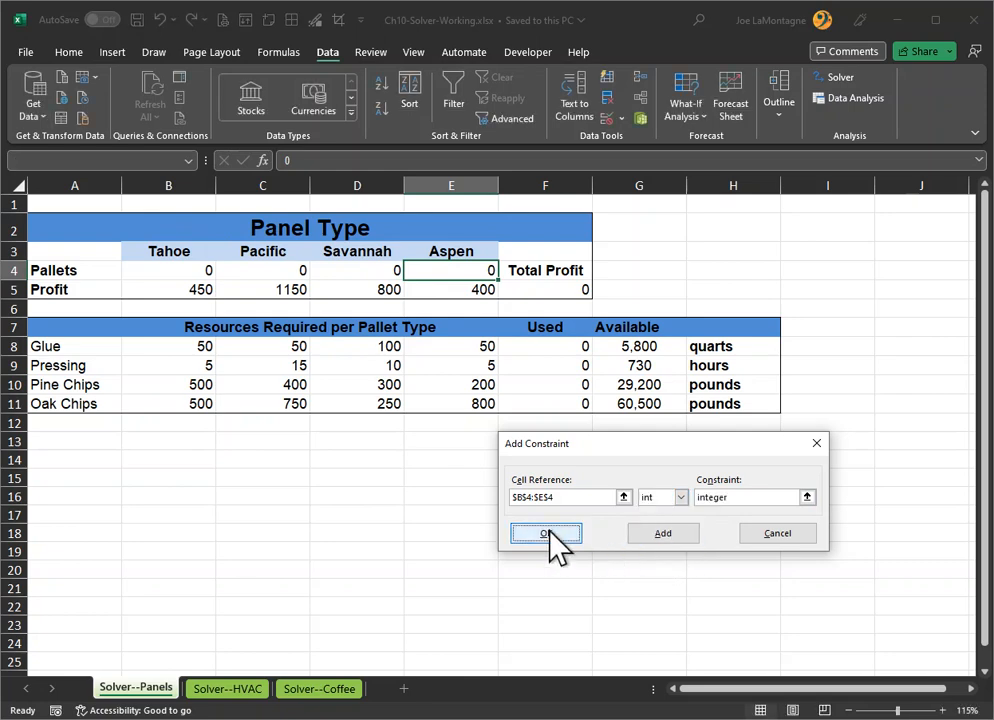
click(555, 545)
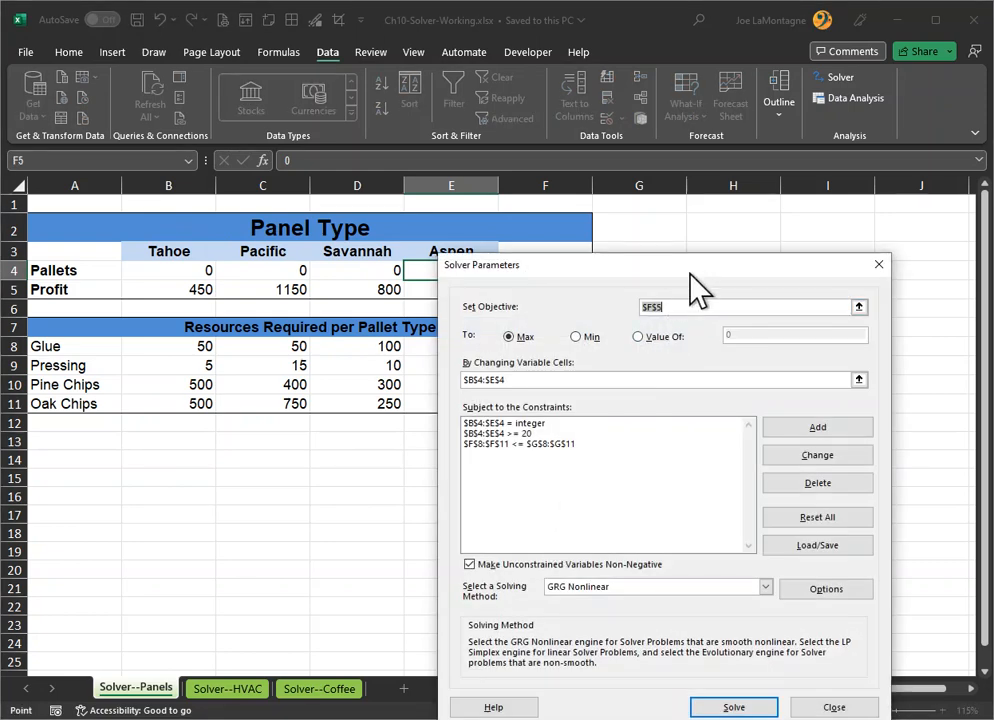
- Save the current Solver model to the worksheet in the empty range starting at cell A16
drag(690, 272, 757, 190)
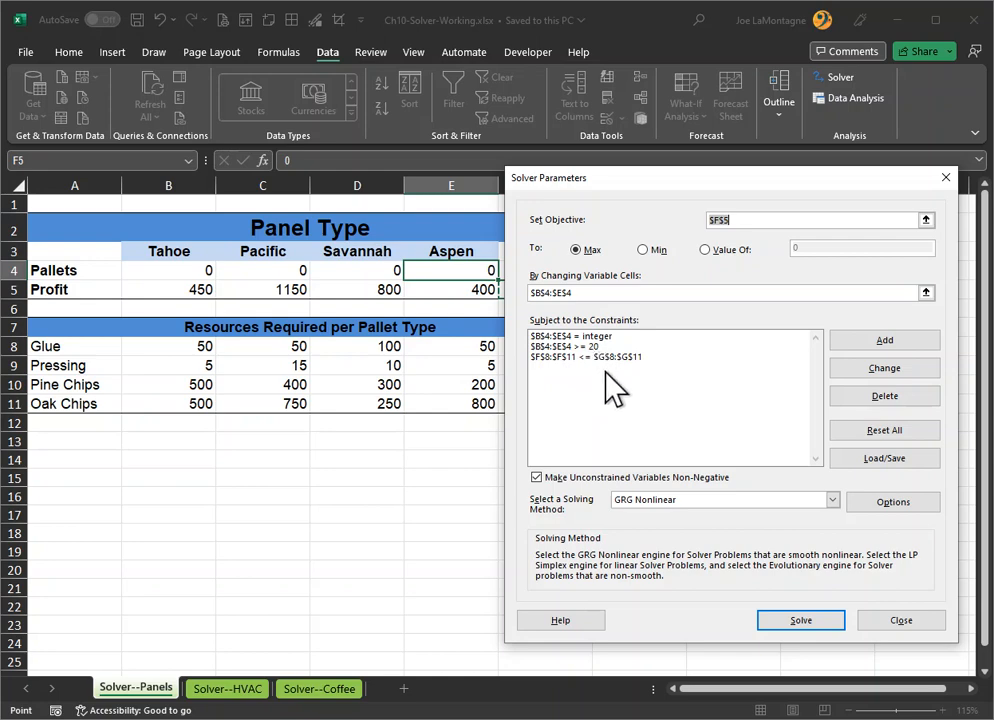
drag(679, 183, 655, 453)
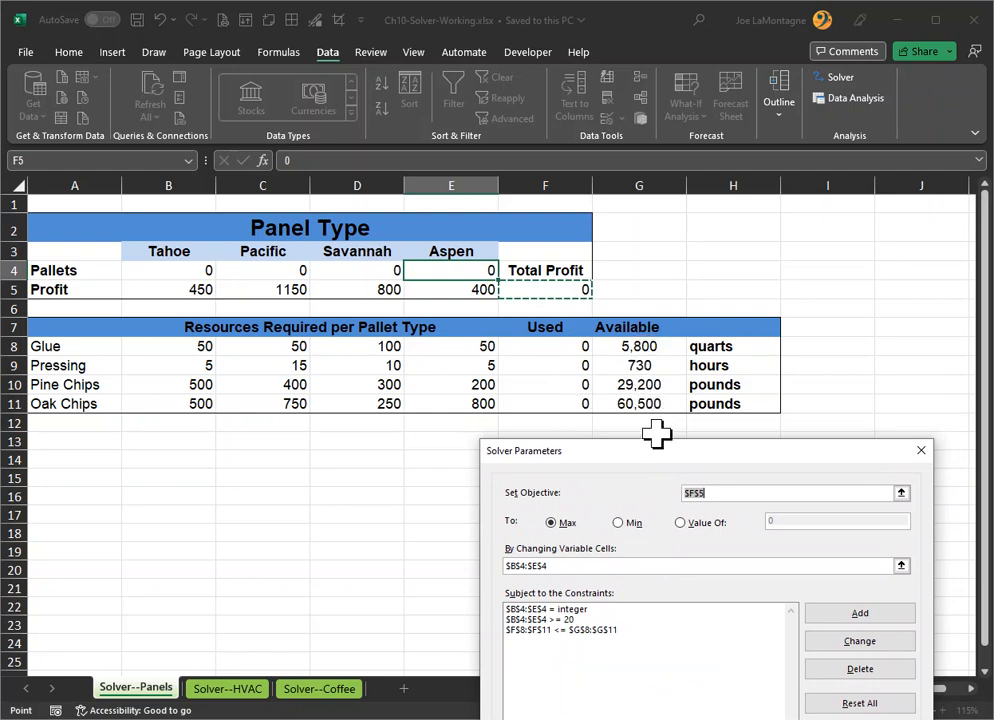
drag(680, 463, 697, 190)
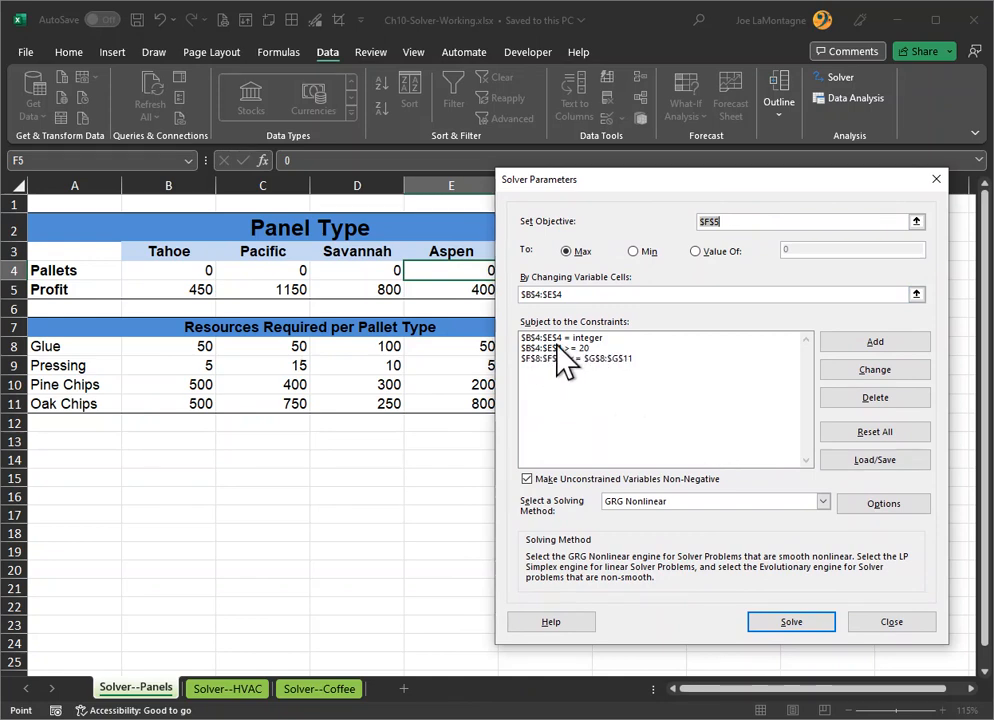
click(878, 458)
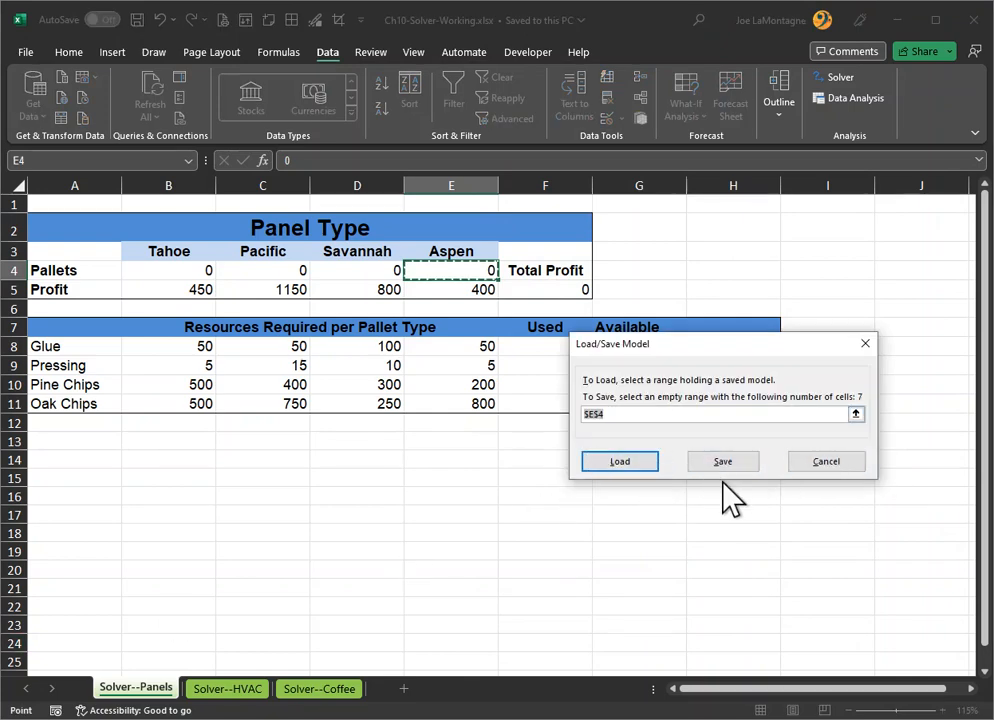
click(74, 498)
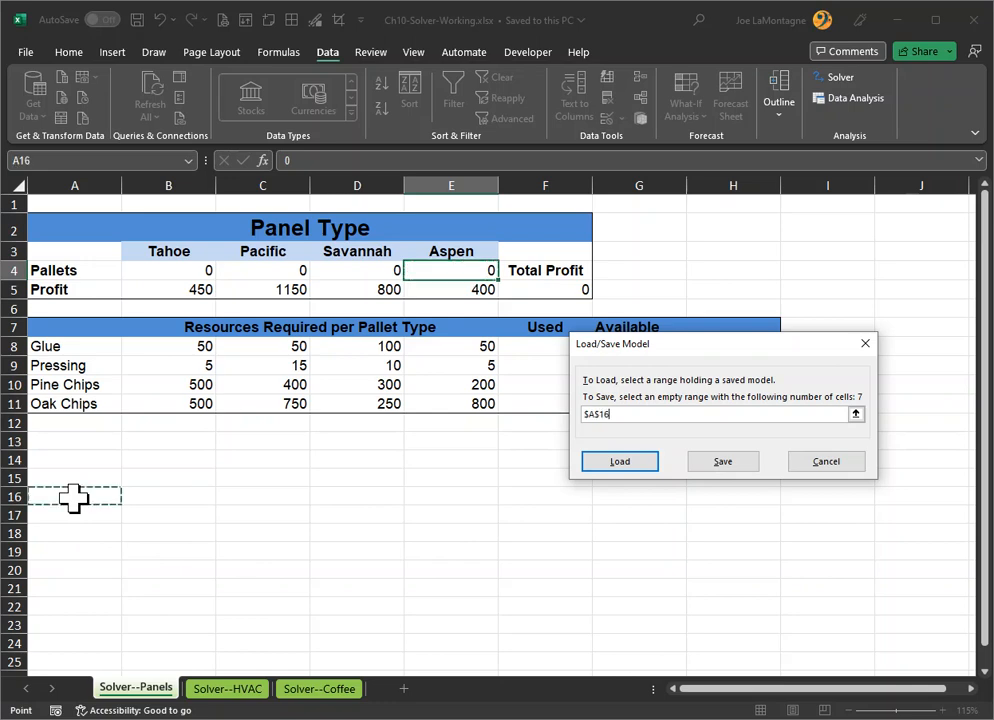
click(723, 462)
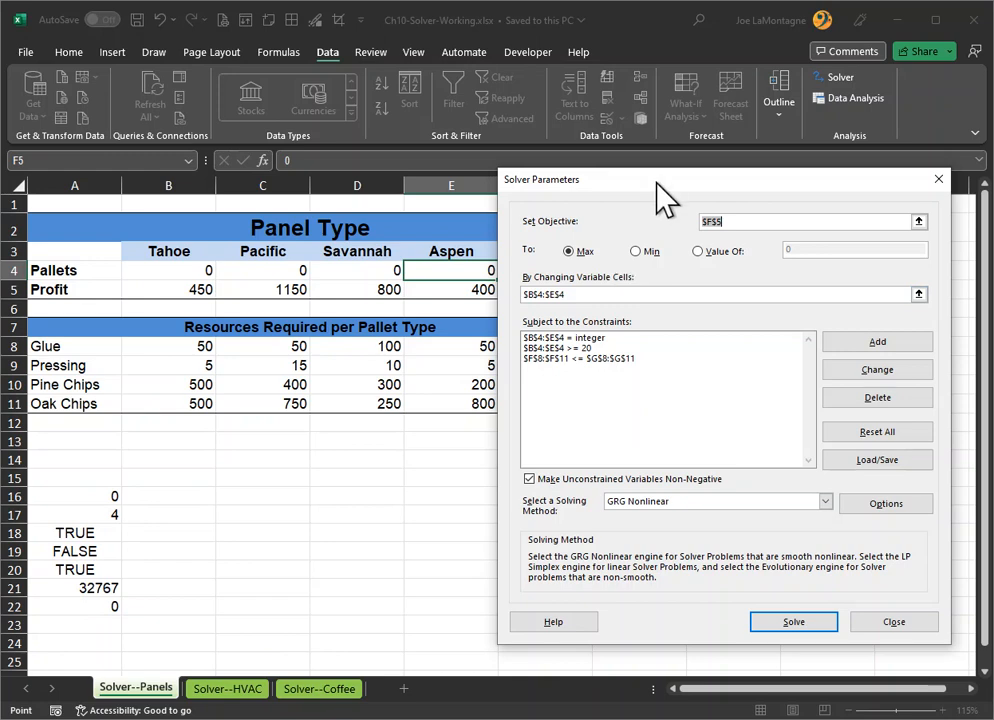
- Solve the model, keeping the Solver solution and generating an Answer report
drag(657, 182, 667, 170)
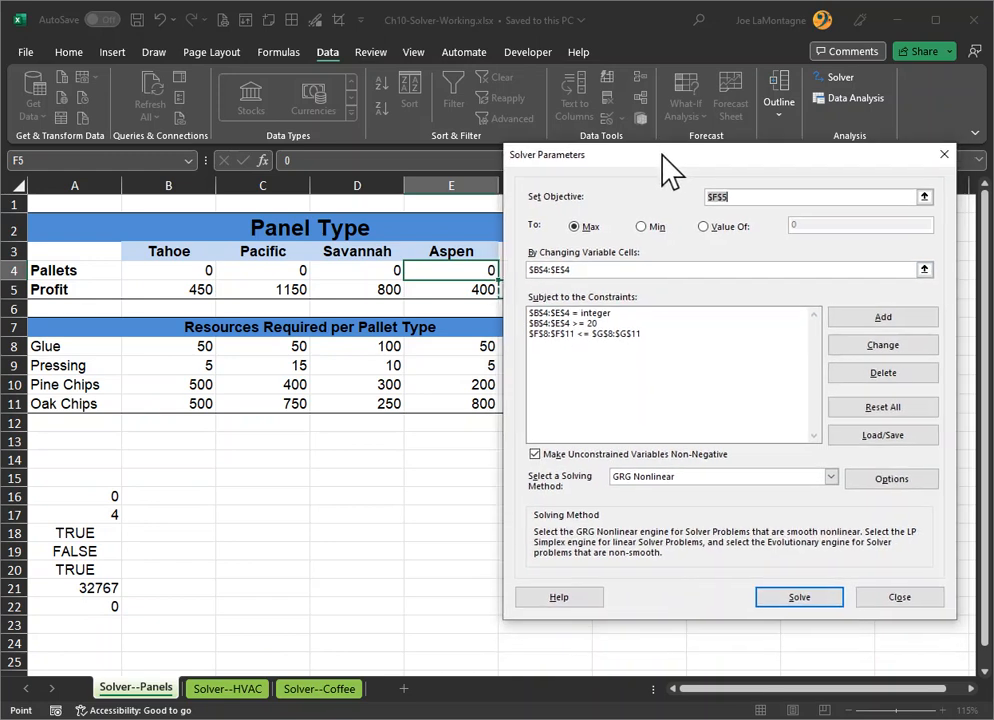
click(803, 604)
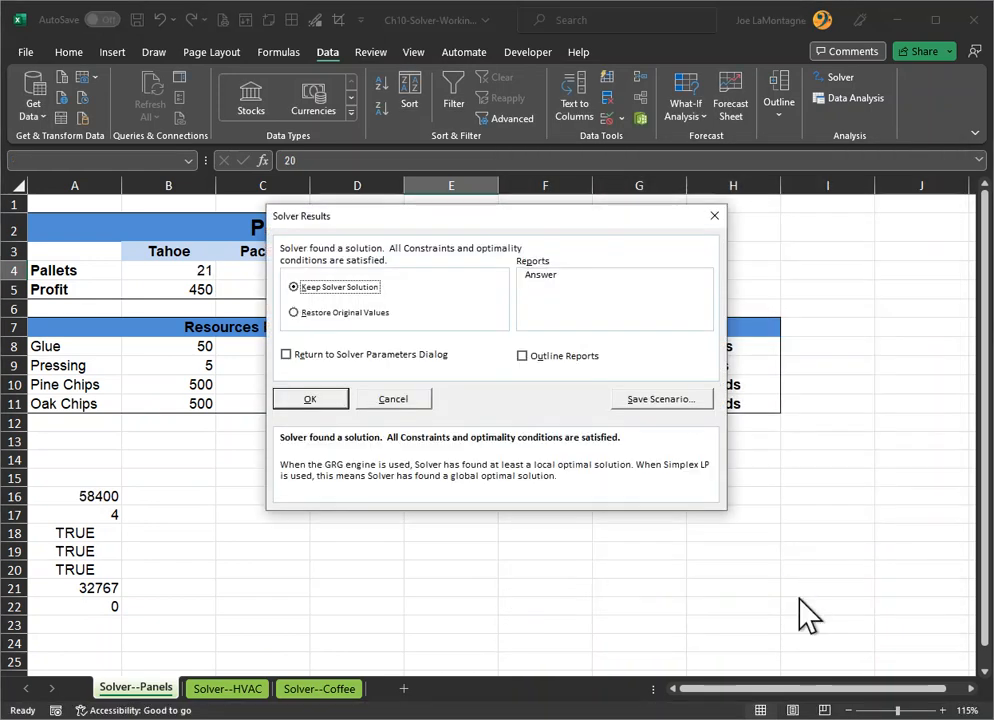
drag(554, 217, 756, 425)
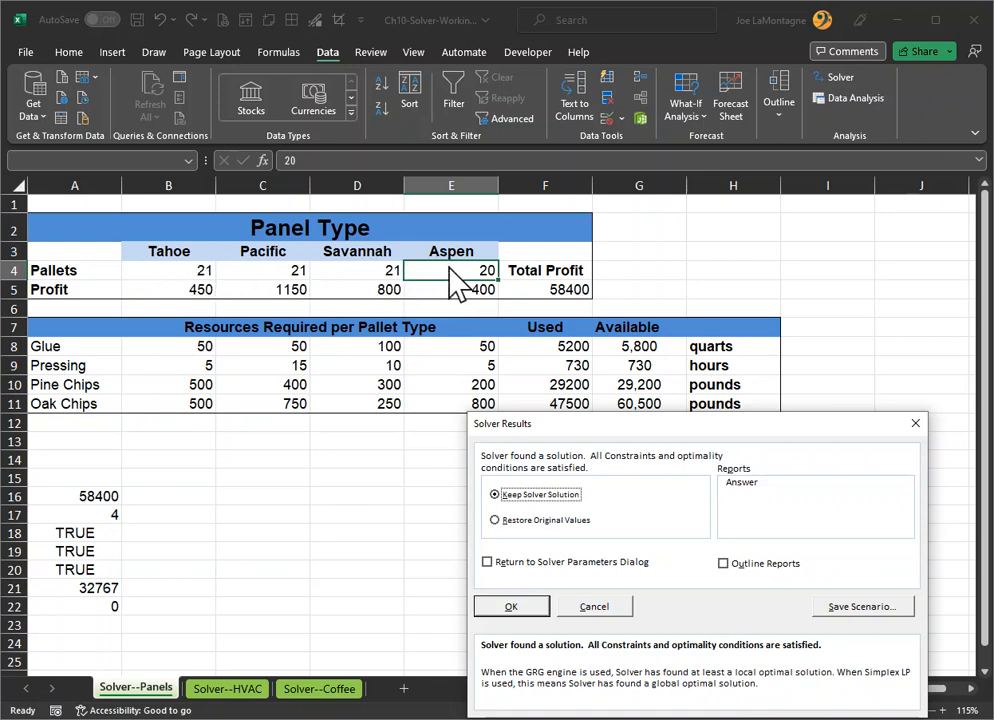
drag(703, 424, 726, 356)
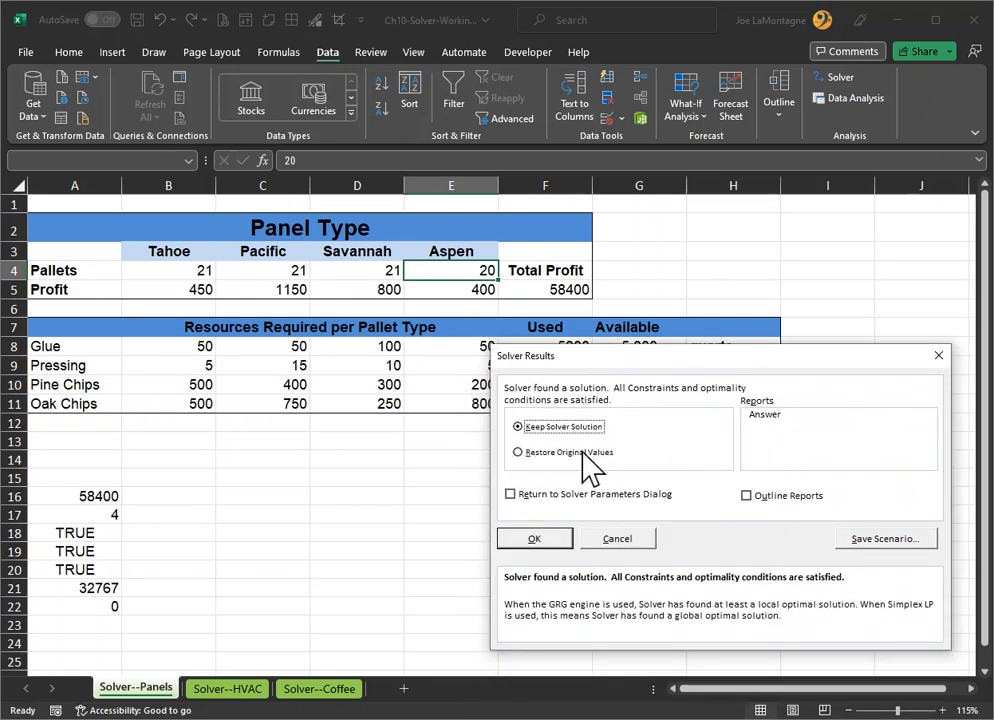
click(765, 415)
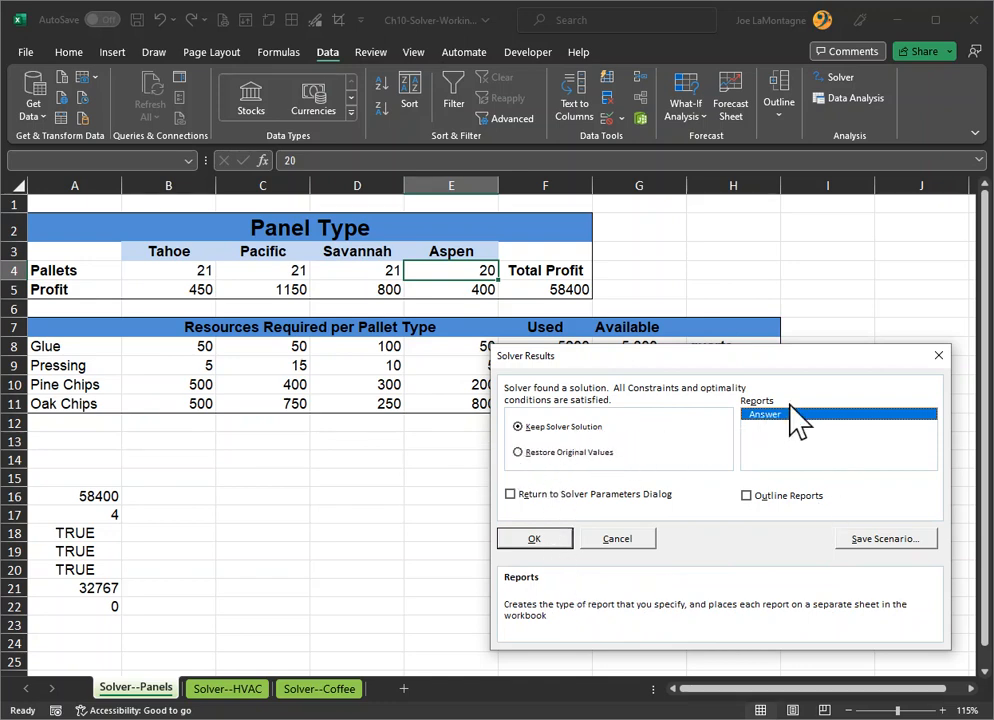
click(560, 532)
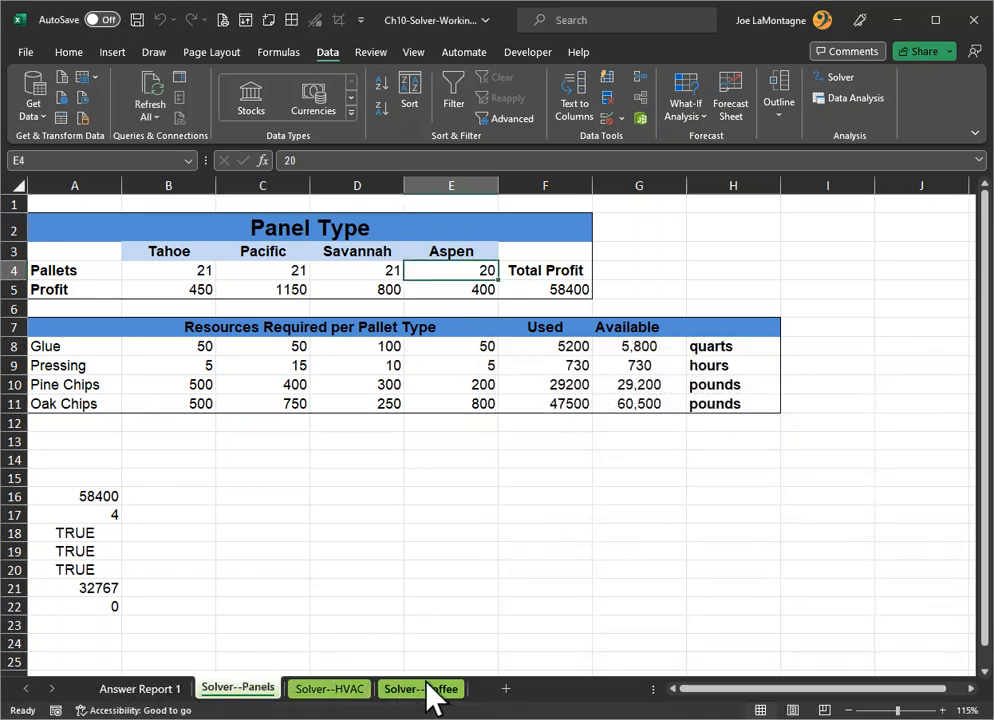
- Examine the objective, variable cells and constraints in the generated Answer report sheet
click(140, 689)
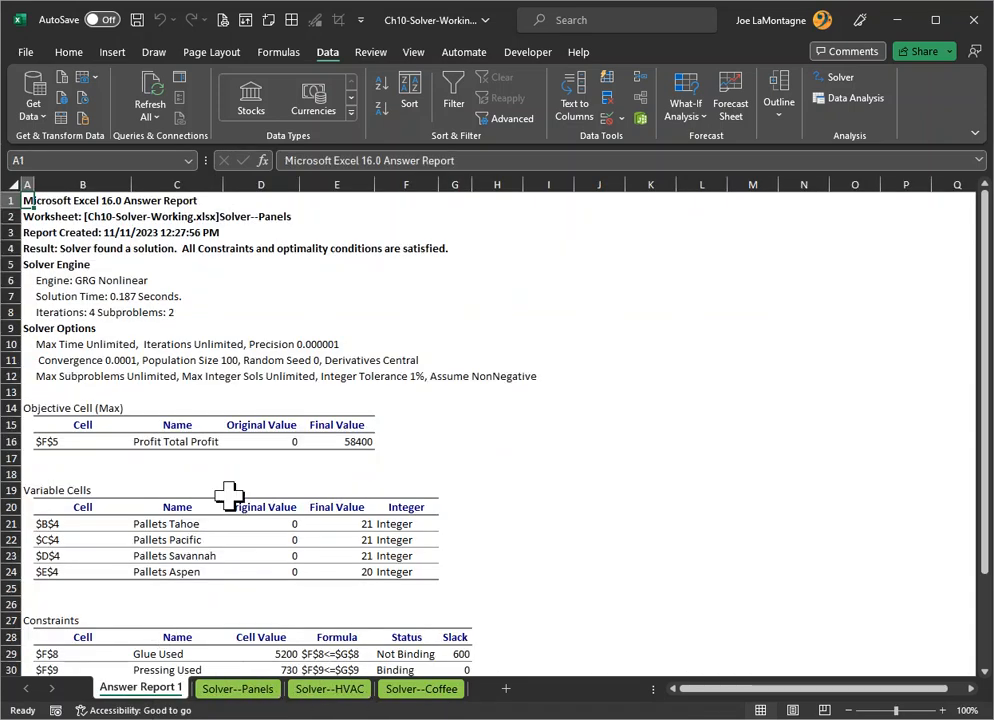
scroll(222, 375, down, 2)
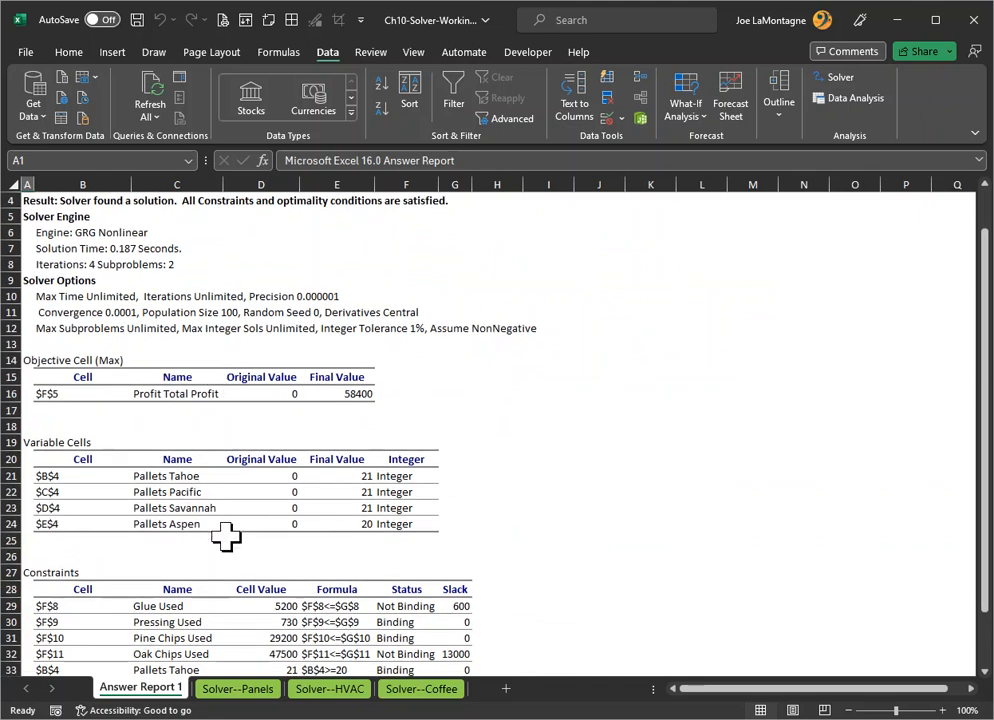
scroll(224, 538, up, 2)
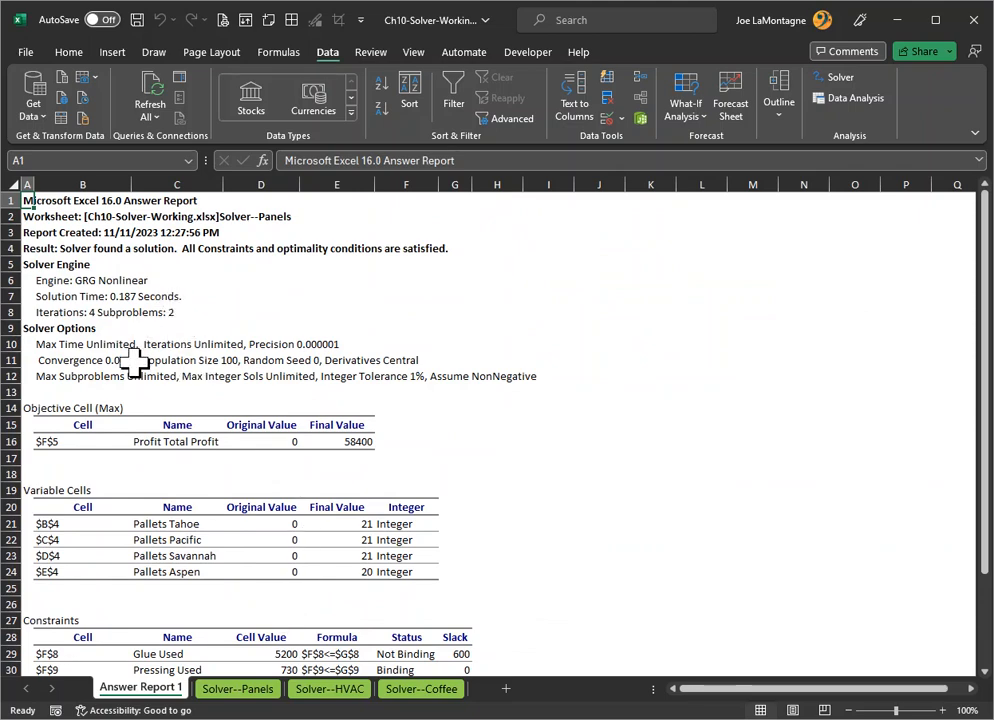
- Reset all four pallet quantities in B4:E4 to 0 on the Solver--Panels sheet
click(263, 694)
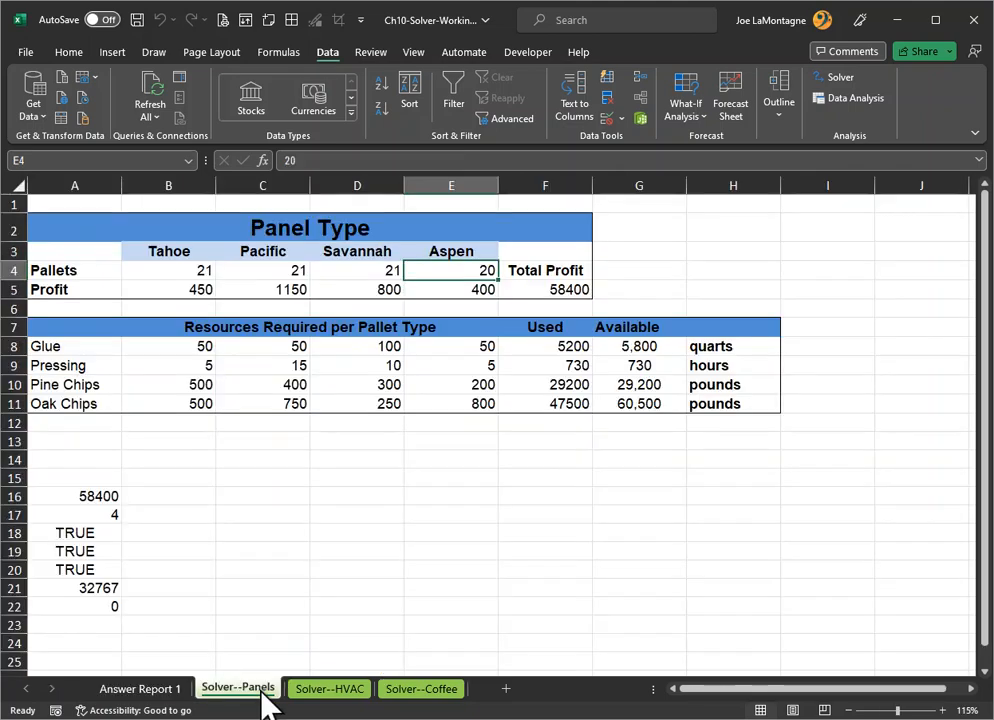
click(198, 268)
text(0)
key(Tab)
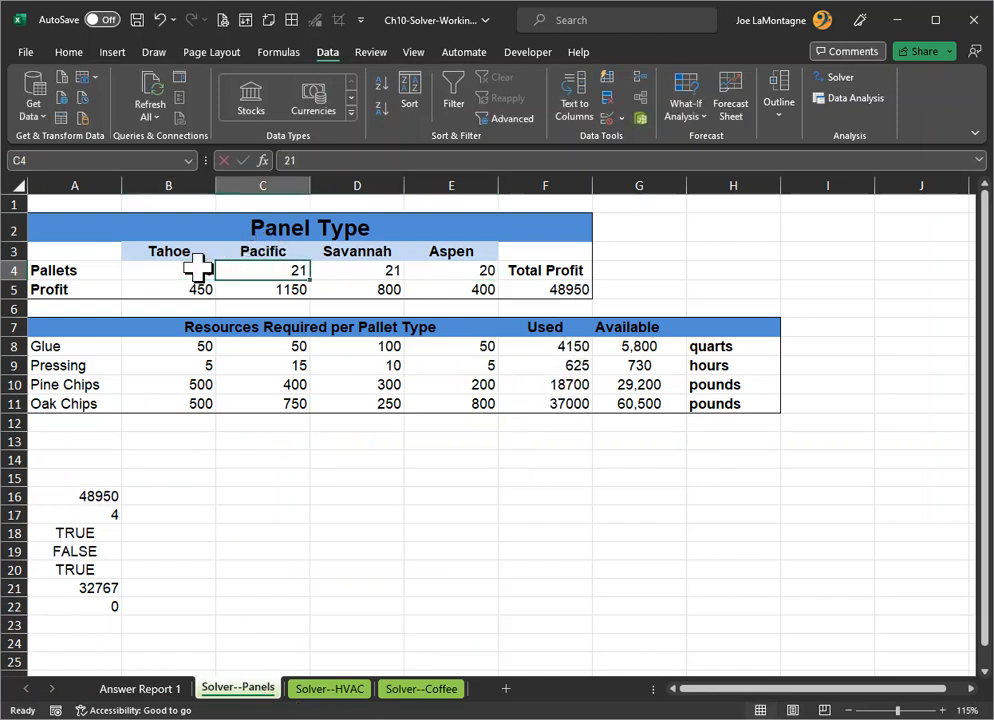
text(0)
key(Tab)
text(0)
key(Tab)
key(Return)
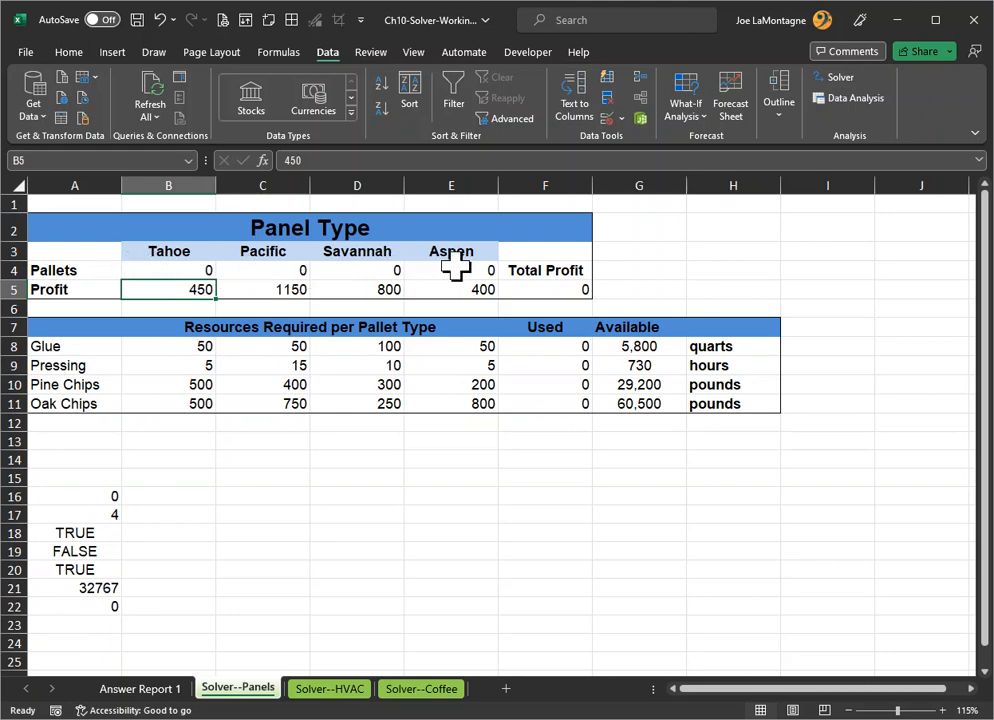
- Change the Solver's minimum-quantity constraint on the pallets B4:E4 to >= 15
click(843, 77)
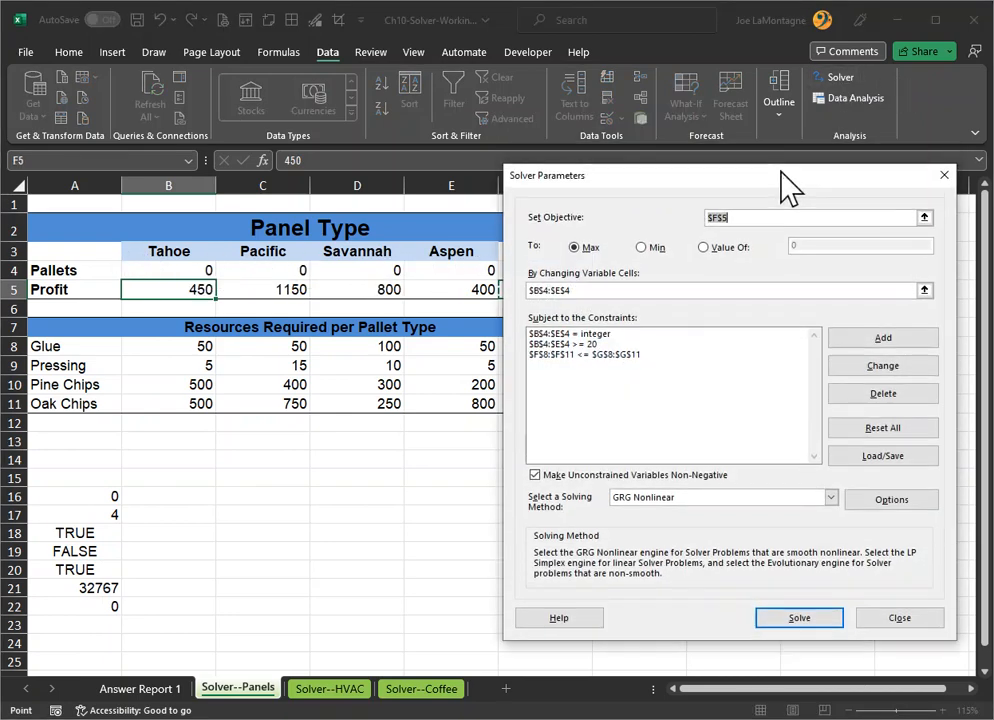
drag(782, 171, 767, 186)
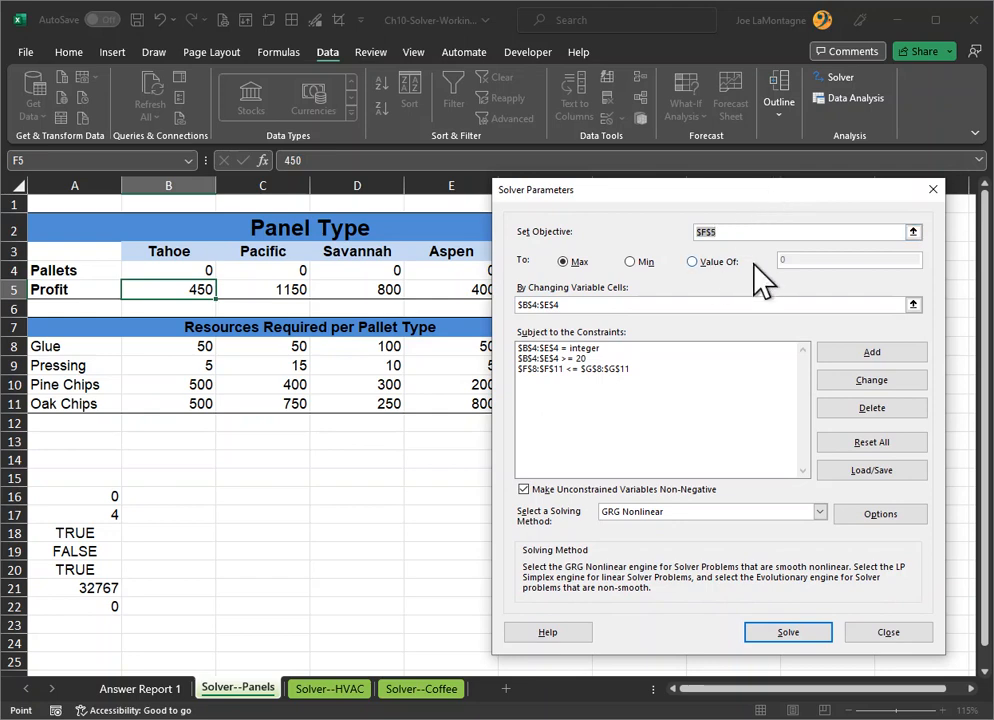
click(548, 359)
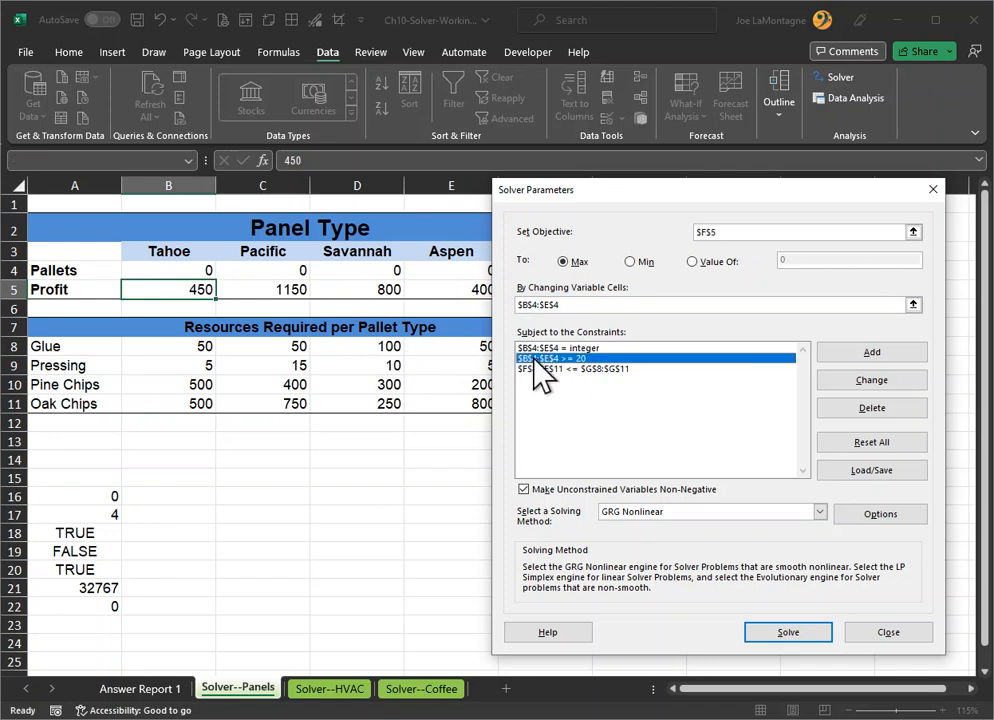
click(859, 381)
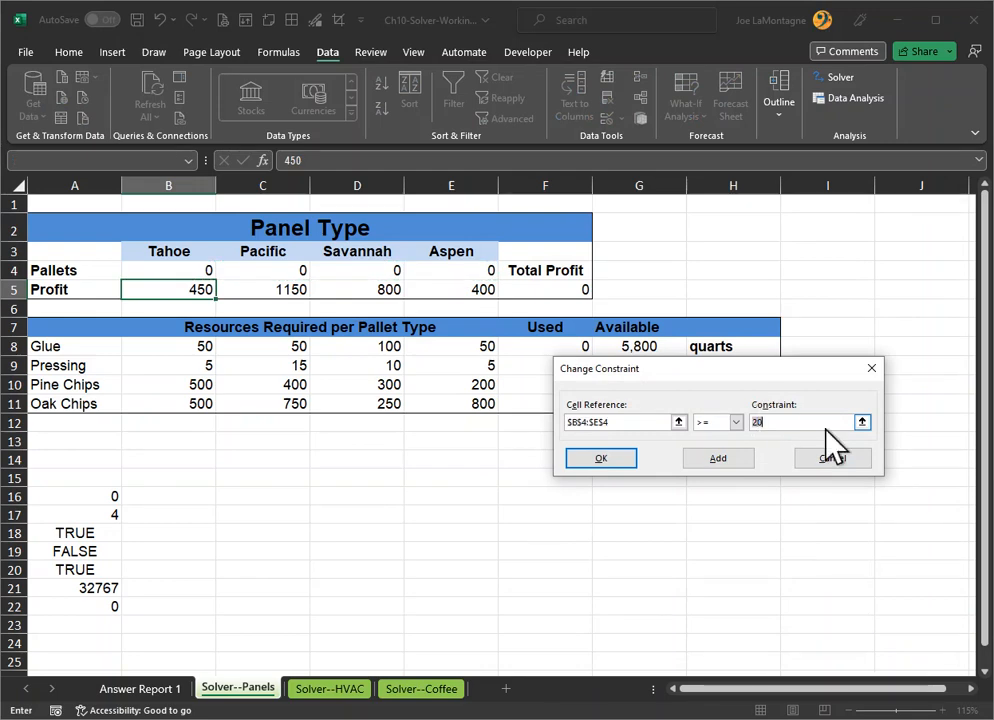
click(825, 424)
key(BackSpace)
key(BackSpace)
text(15)
drag(659, 378, 687, 422)
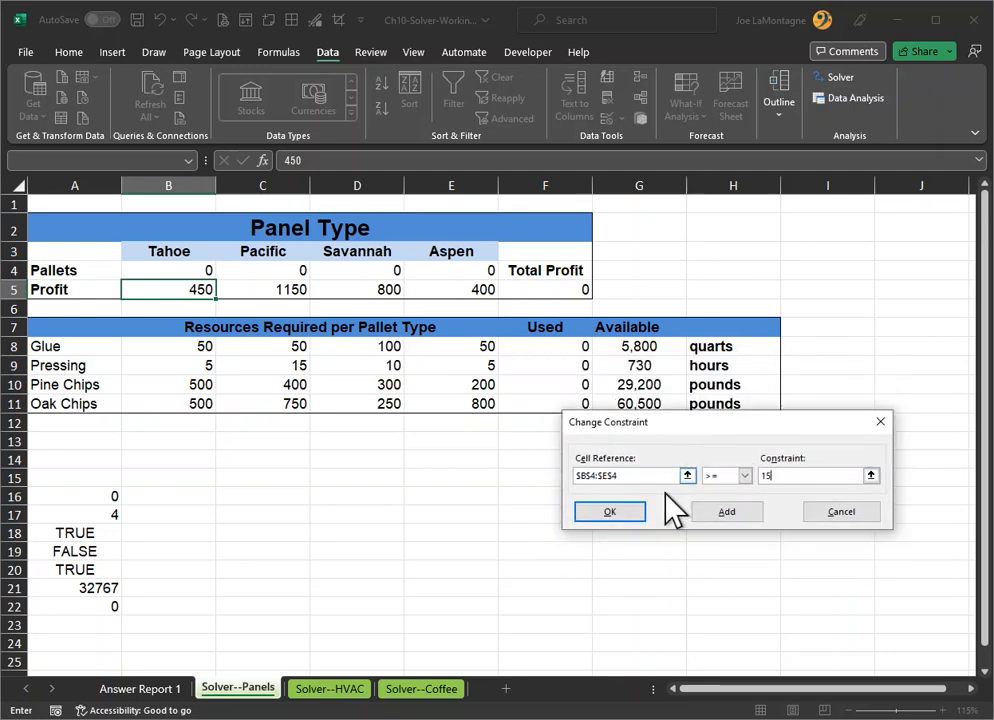
click(615, 512)
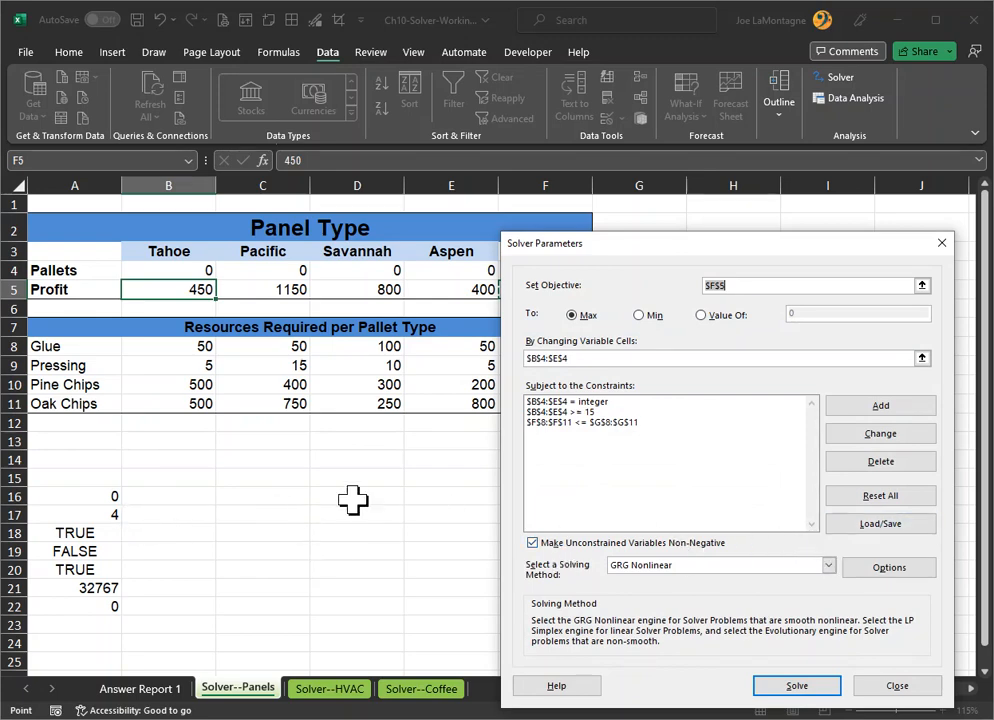
- Save the revised Solver model to the worksheet in the empty range starting at cell C16
click(885, 530)
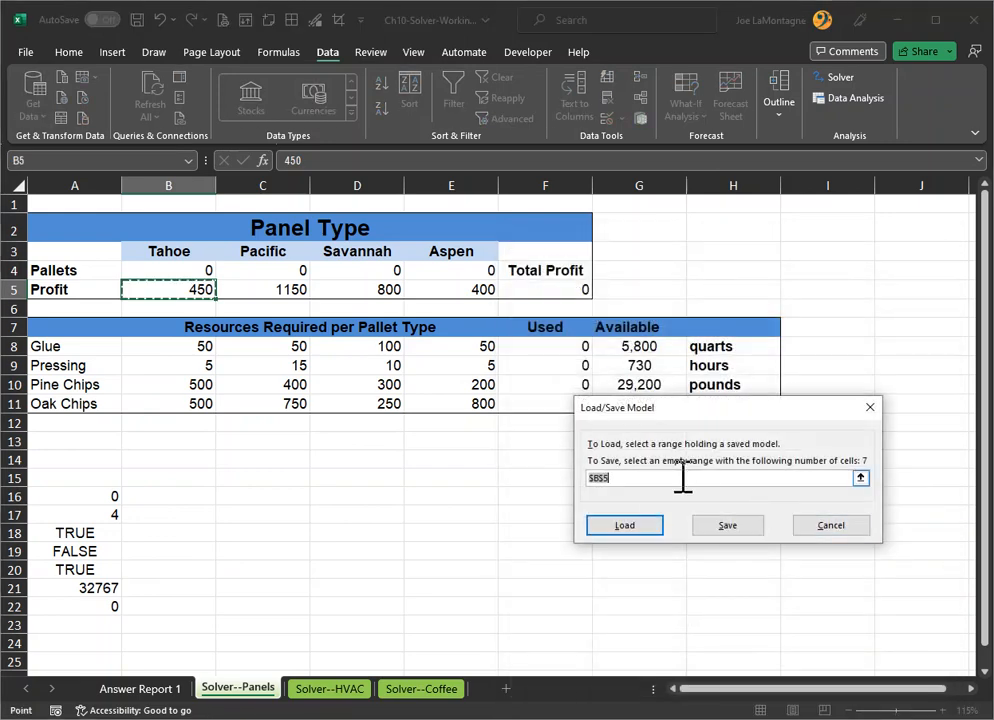
click(250, 502)
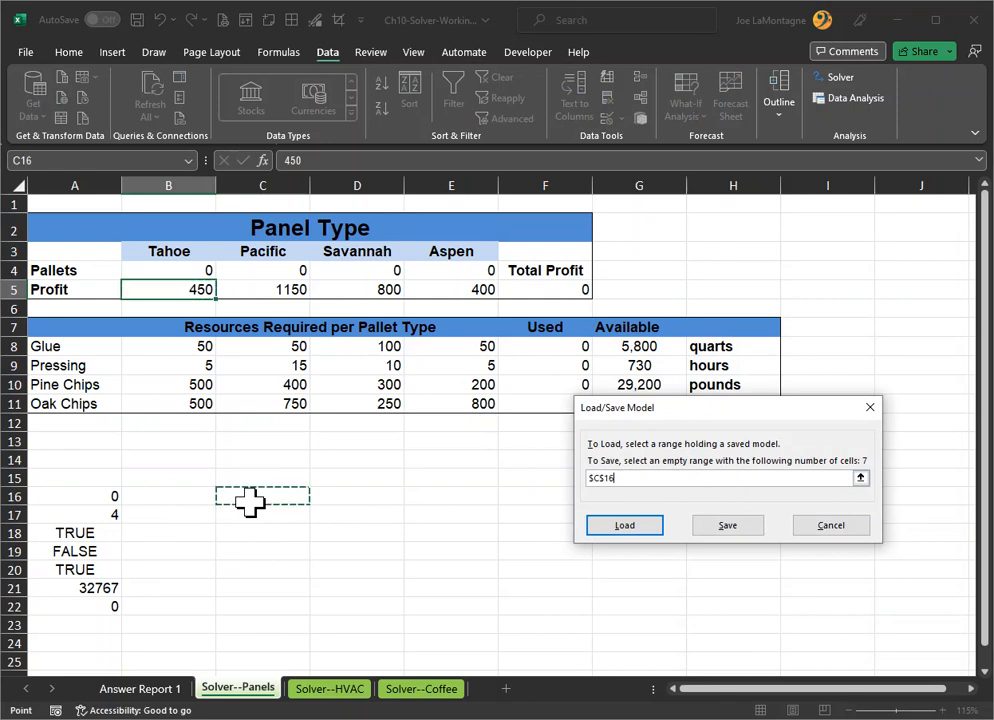
click(728, 527)
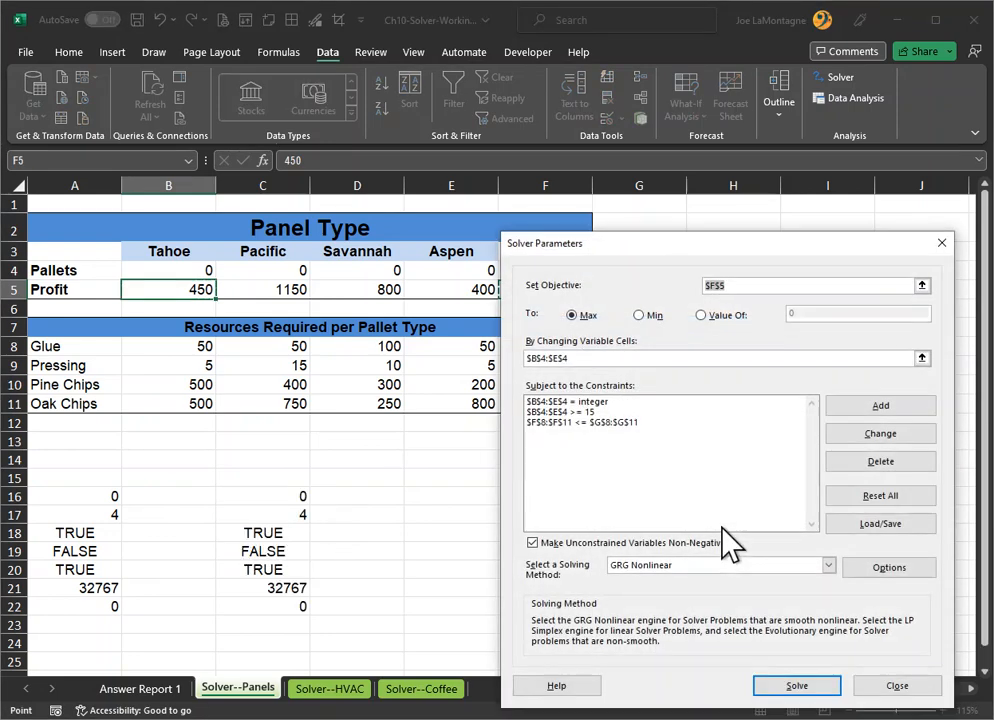
- Solve the revised model and keep the Solver solution
drag(765, 262, 785, 212)
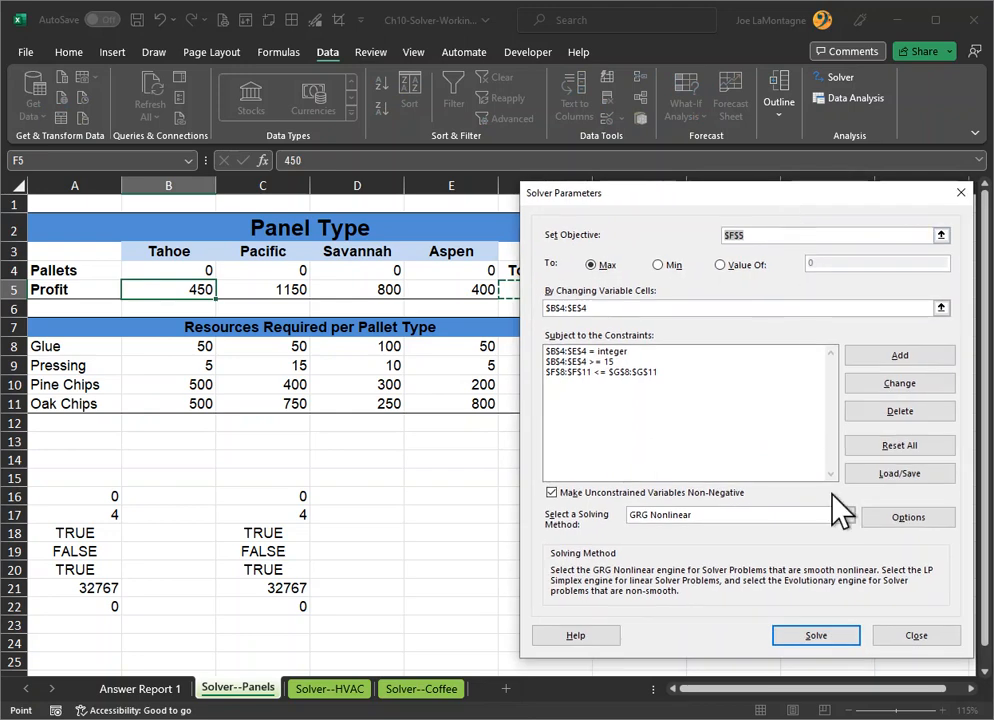
click(818, 636)
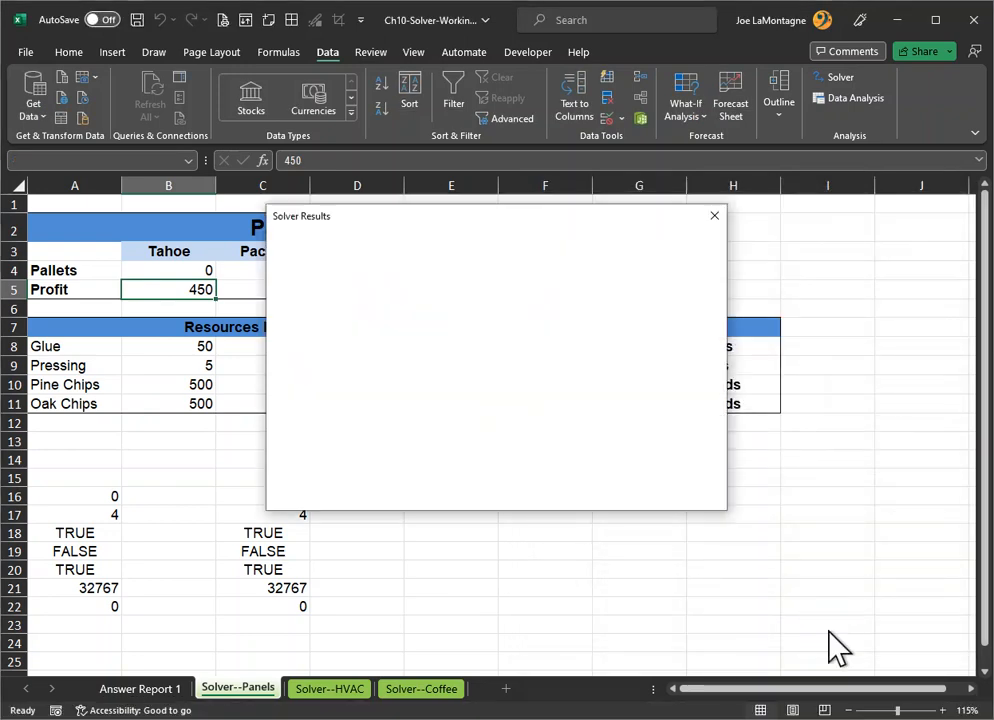
drag(520, 217, 690, 348)
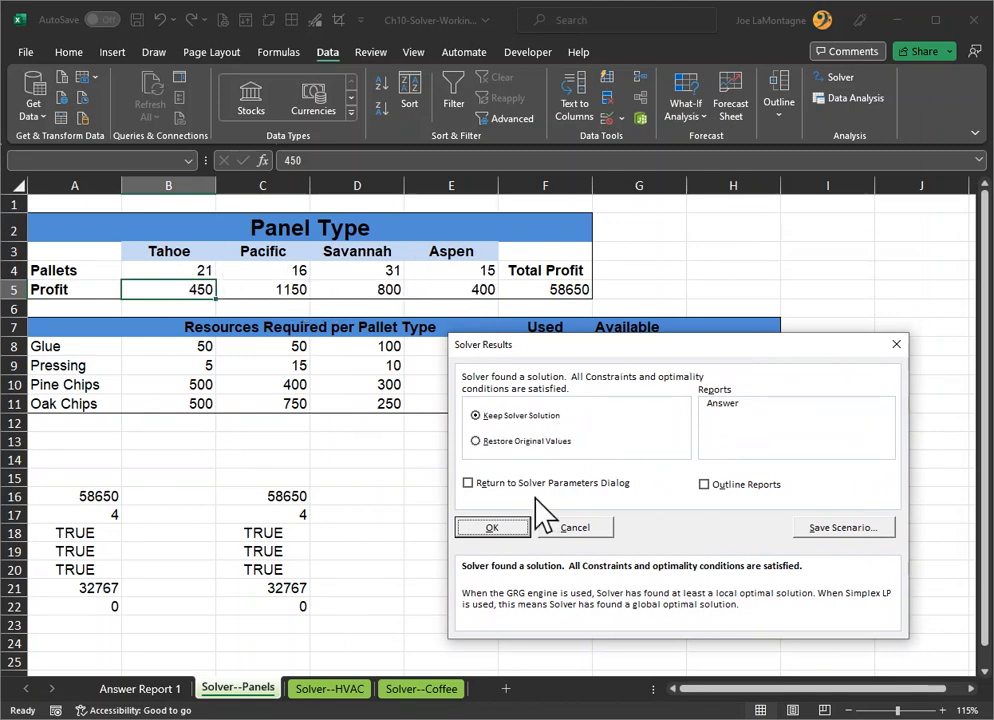
click(497, 524)
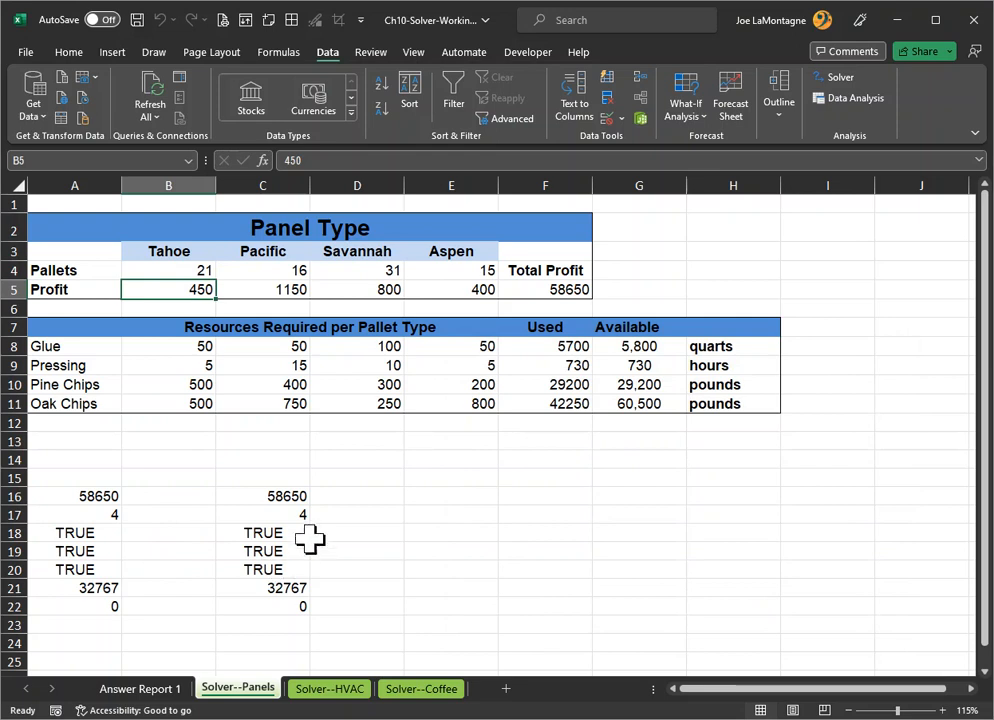
- Label the two saved models "Panels >= 20" in A15 and "Panels >=15" in C15
click(88, 479)
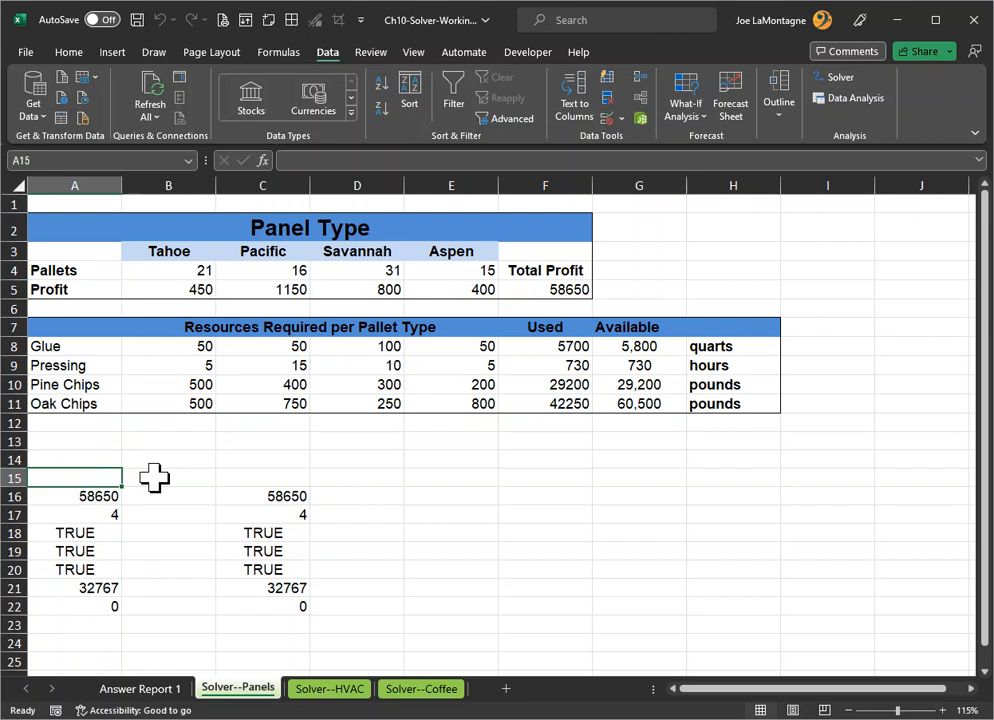
text(Panels >= 20)
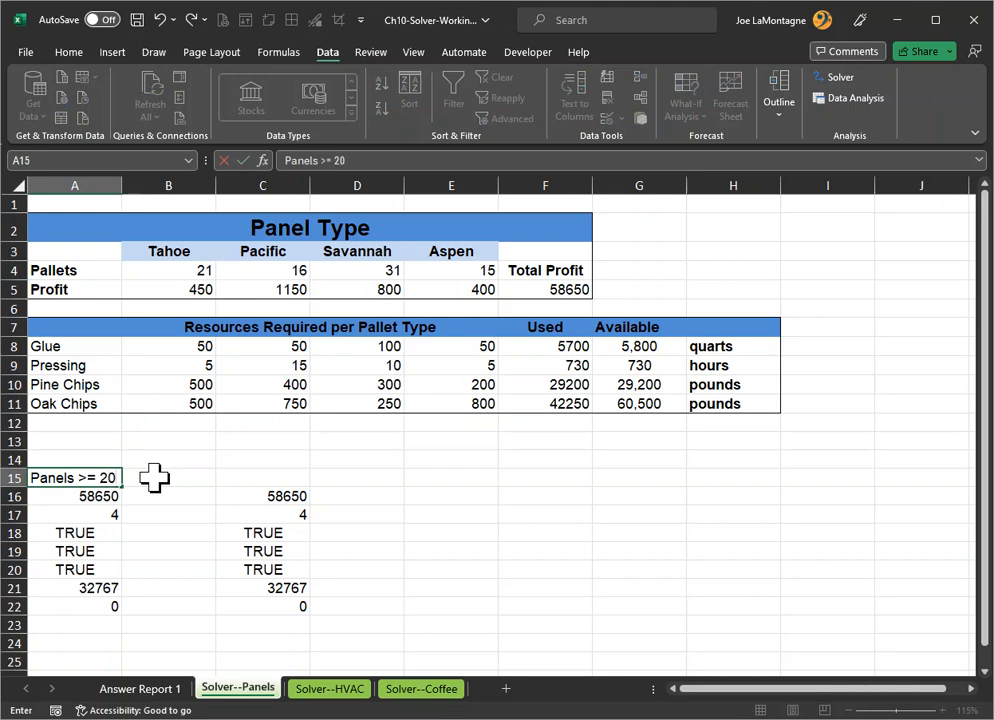
key(Tab)
key(Tab)
text(Pa)
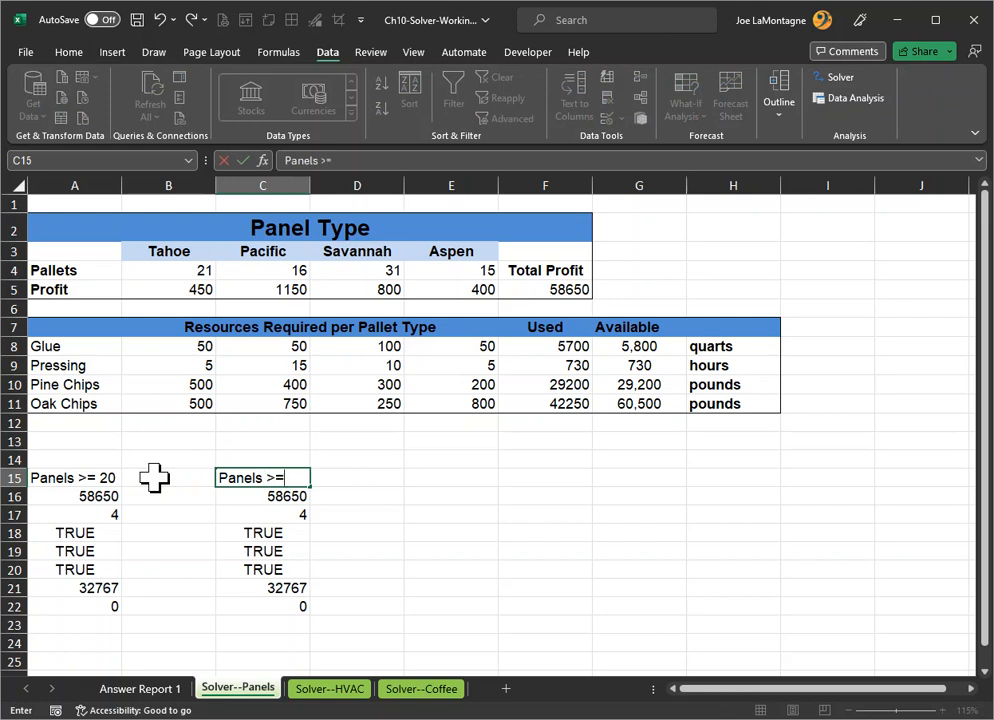
key(Return)
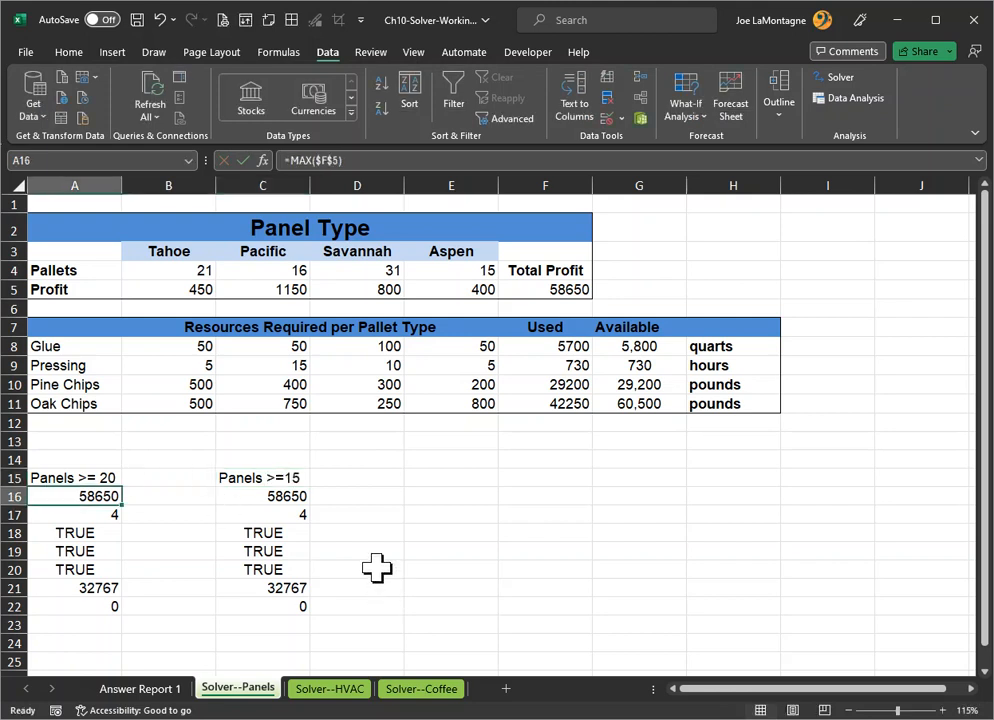
- Load the saved "Panels >= 20" Solver model from A16:A22, replacing the current model
click(840, 78)
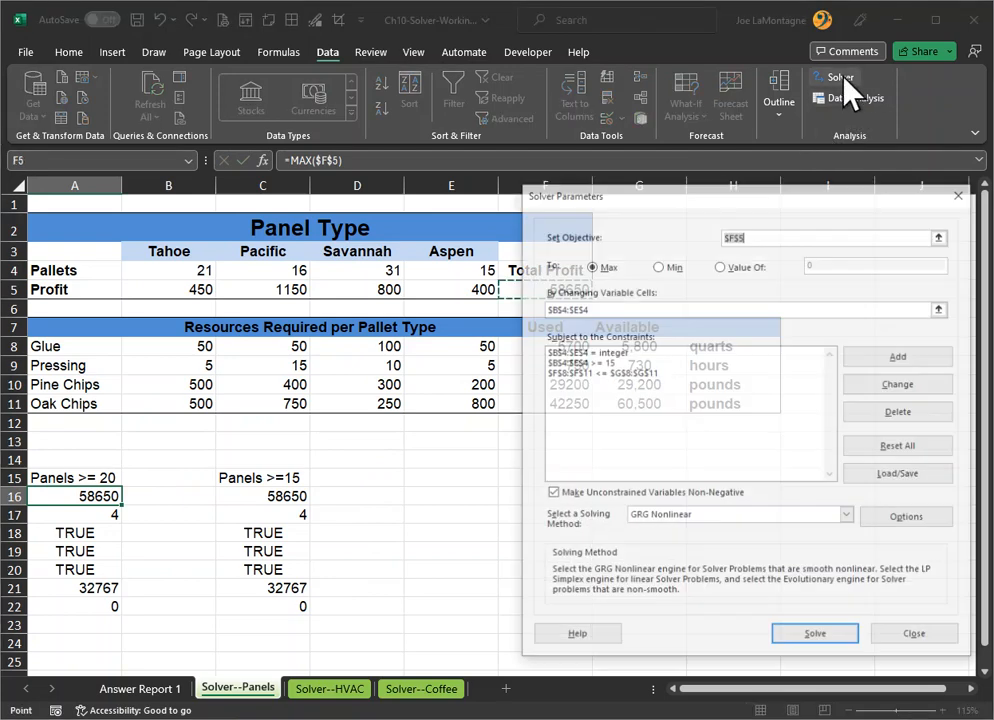
click(903, 475)
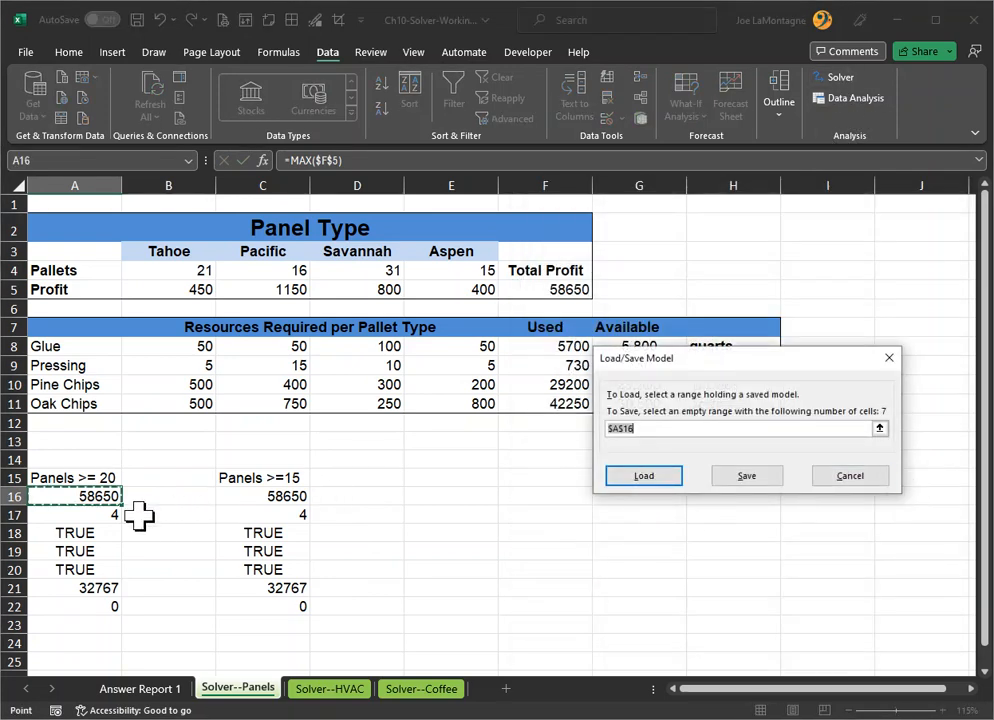
drag(80, 497, 68, 600)
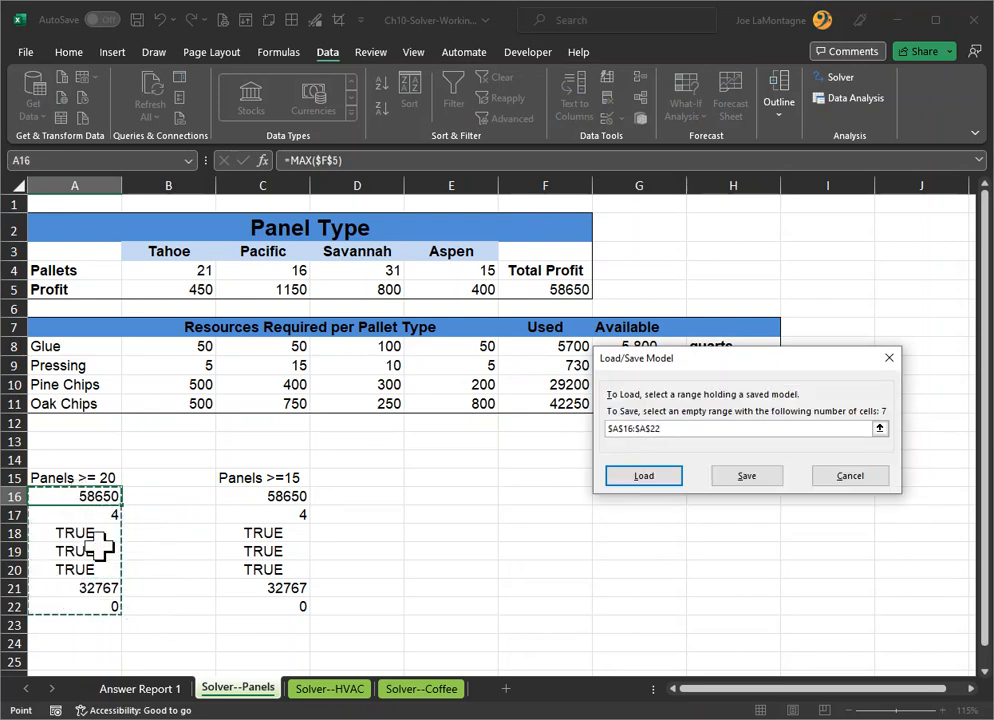
click(645, 479)
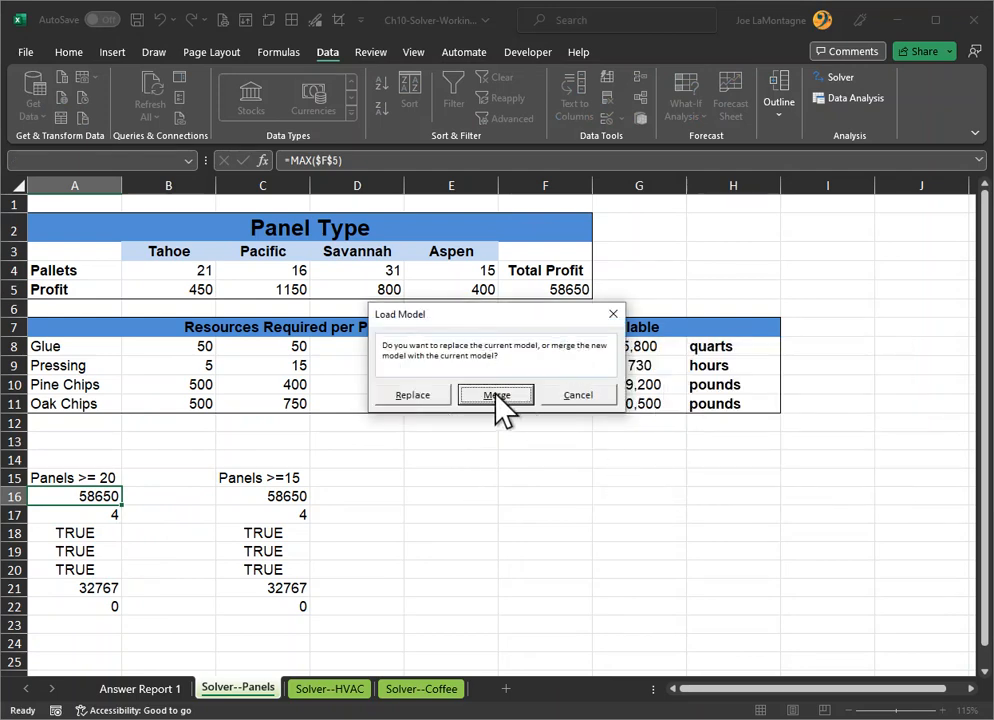
click(416, 397)
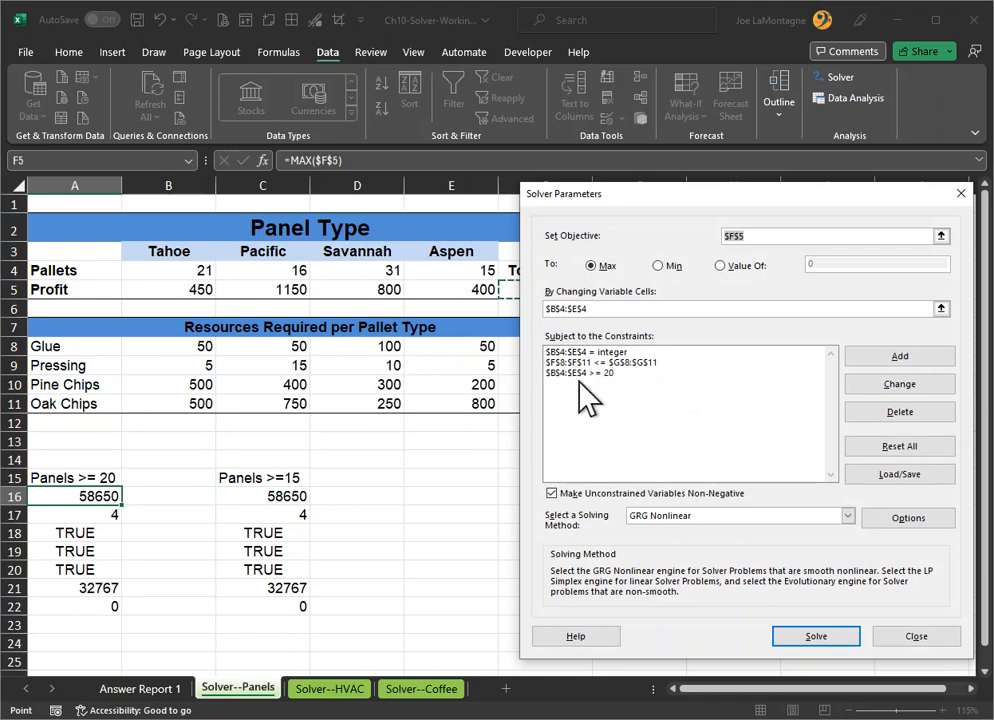
- Solve the loaded model, check the pallet quantities and total profit, and restore the original values
click(818, 642)
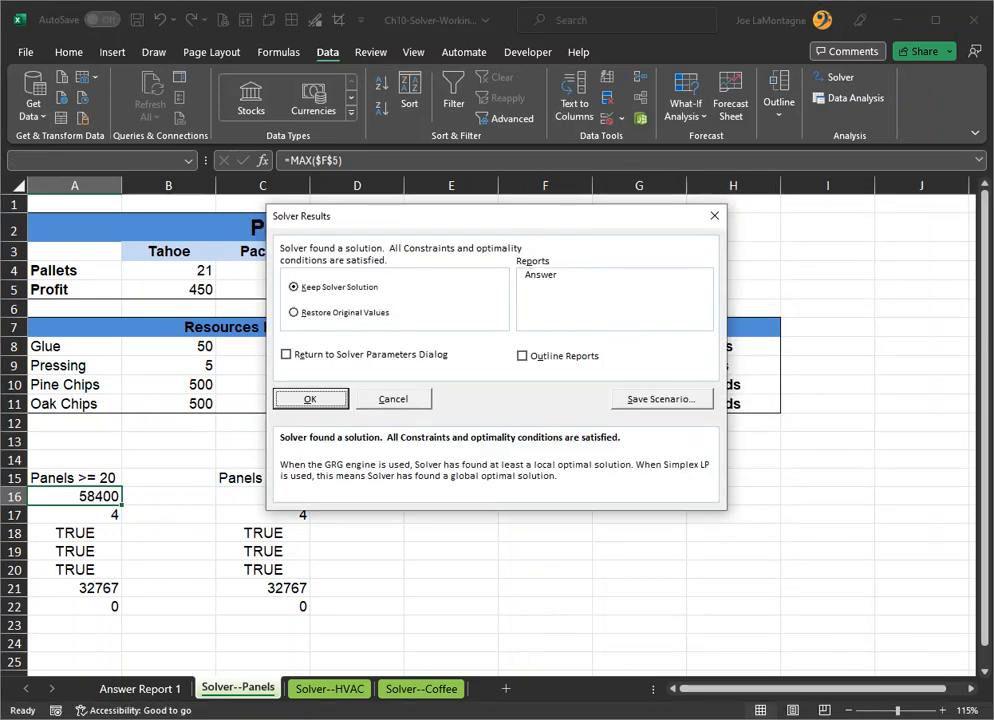
drag(516, 217, 644, 375)
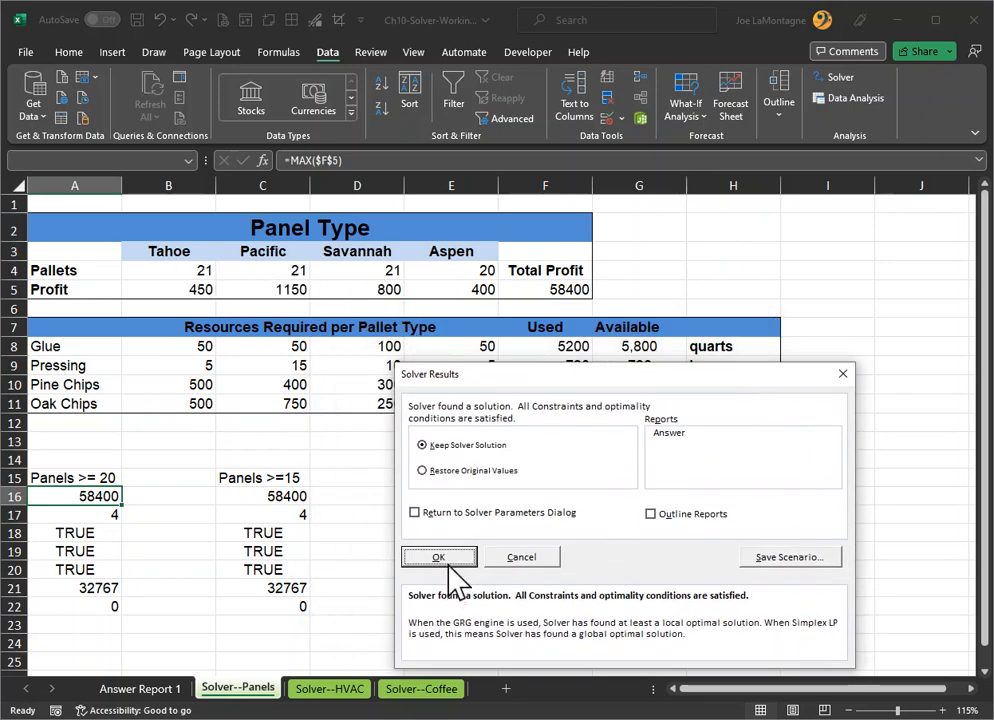
click(455, 470)
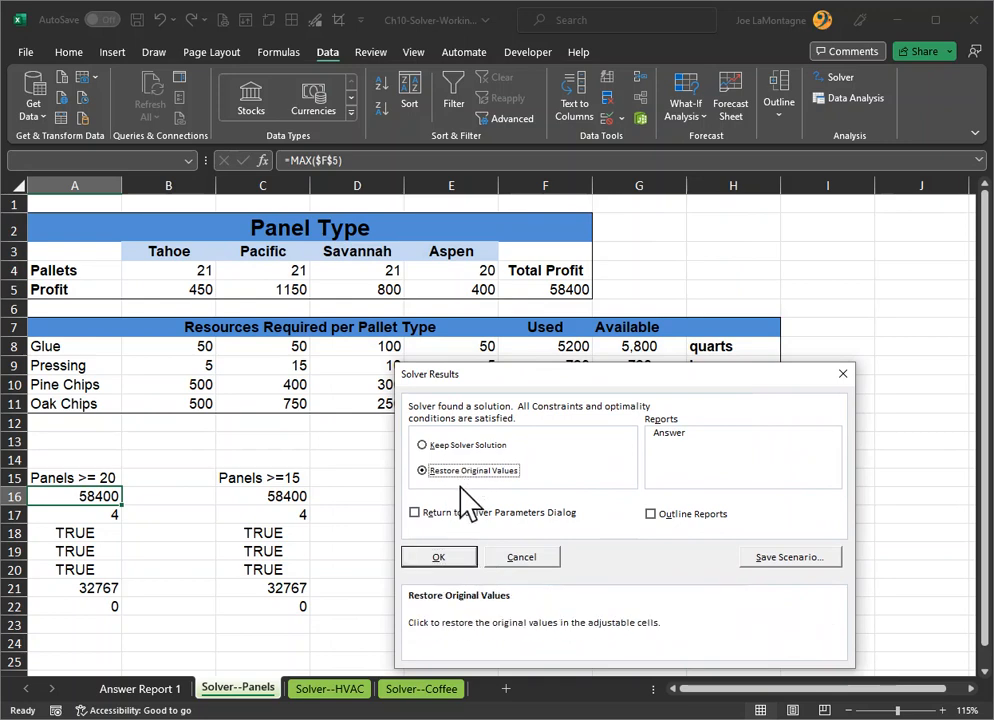
click(440, 557)
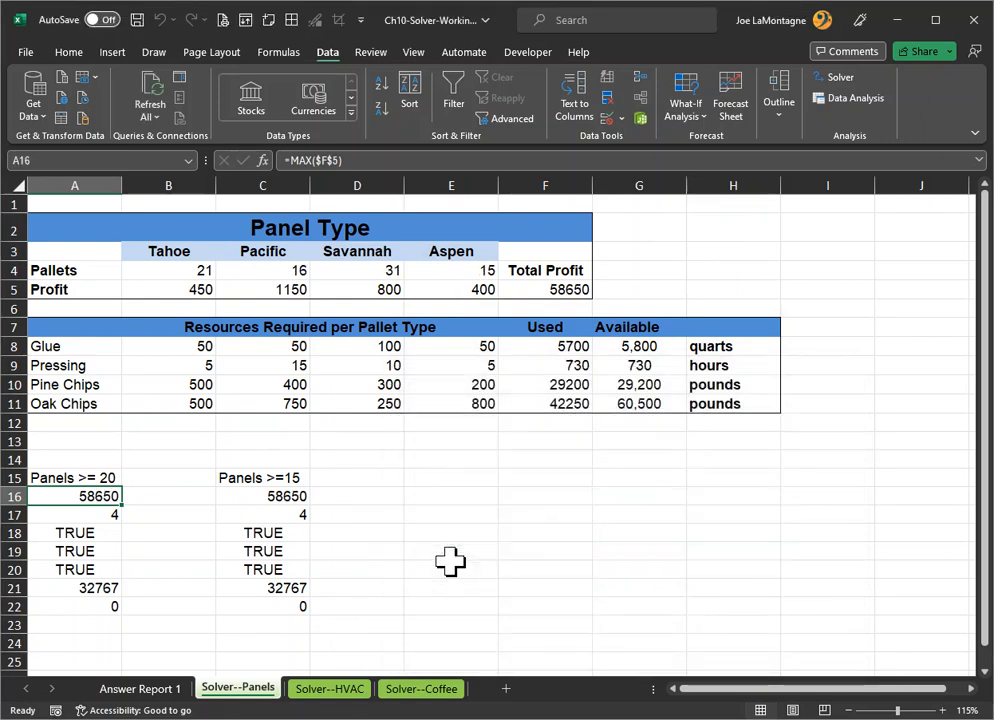
- Review the Solver parameters and constraints of the loaded model, and close them without solving
click(850, 78)
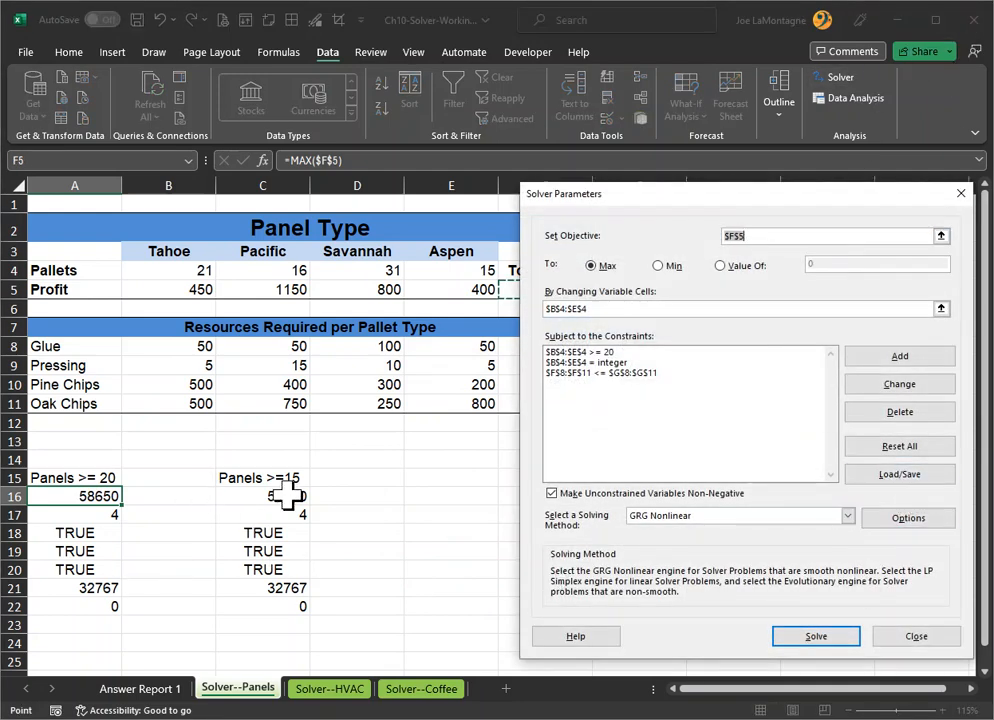
drag(728, 193, 724, 142)
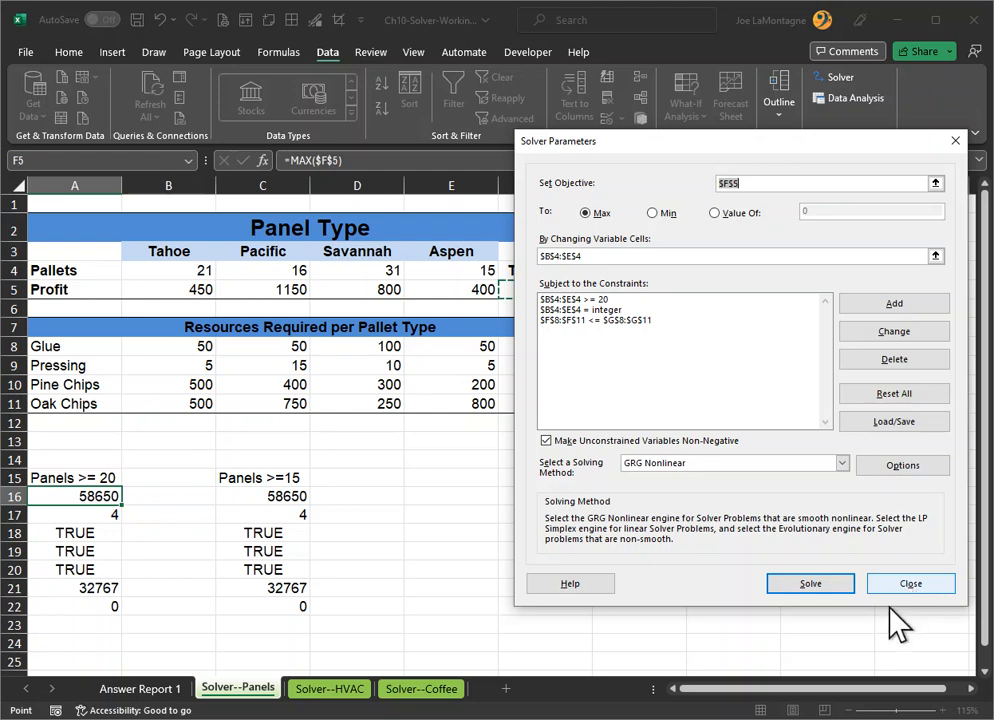
click(906, 586)
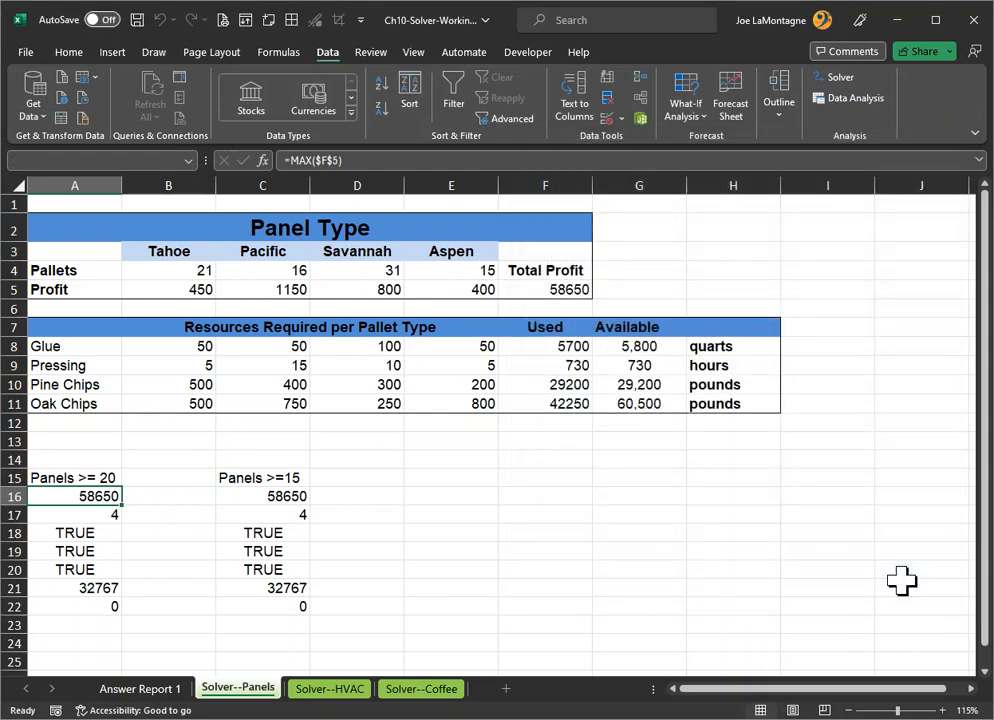